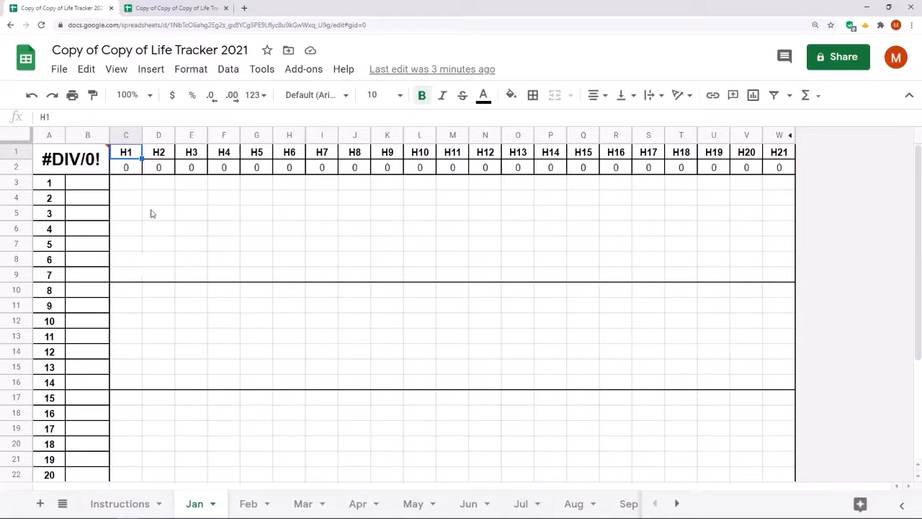
pyautogui.click(52, 186)
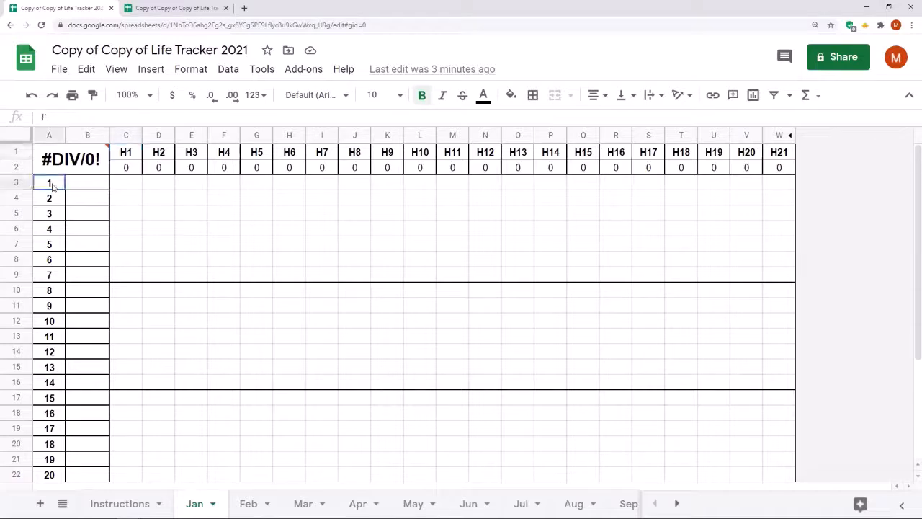
pyautogui.press('Down')
pyautogui.press('Down')
pyautogui.press('Down')
pyautogui.press('Down')
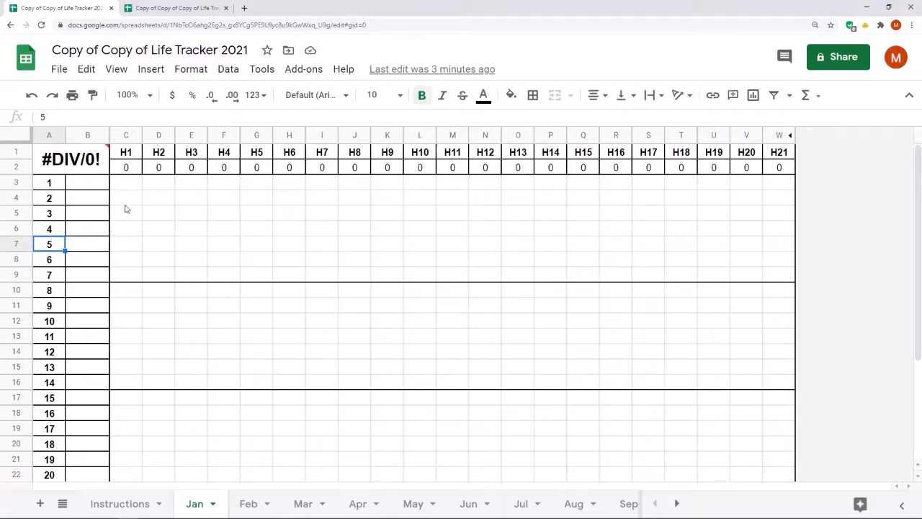
# Step: Replace the first four habit headers, H1 to H4, on the Jan sheet with BIKE, YOGA, H2O and FAM
pyautogui.click(130, 157)
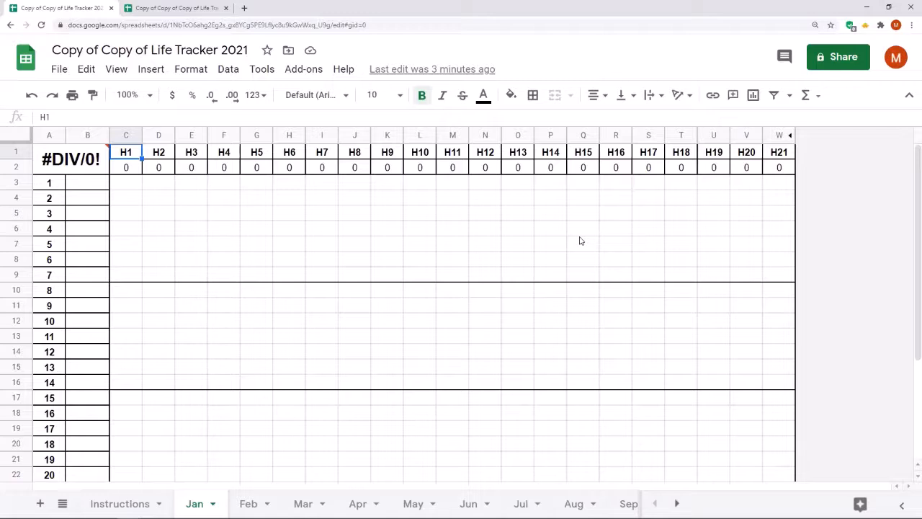
pyautogui.write('BIKE')
pyautogui.press('Tab')
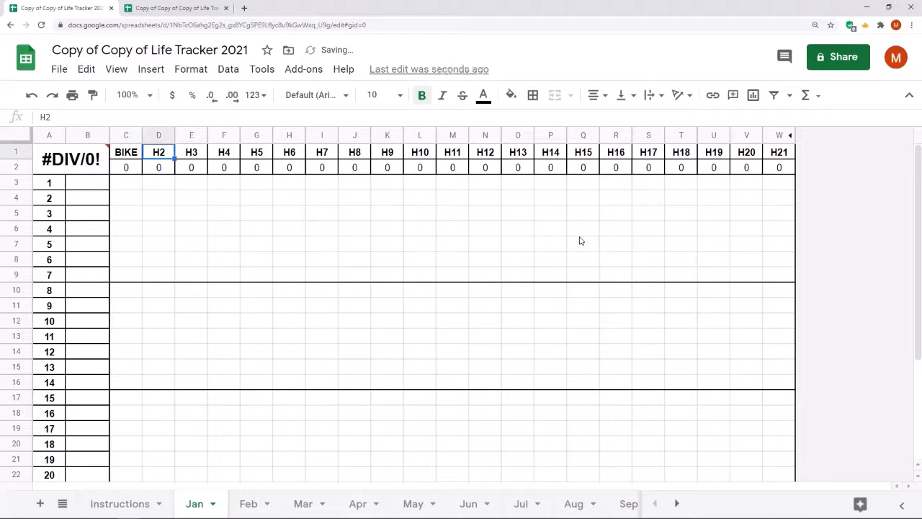
pyautogui.write('YOGS')
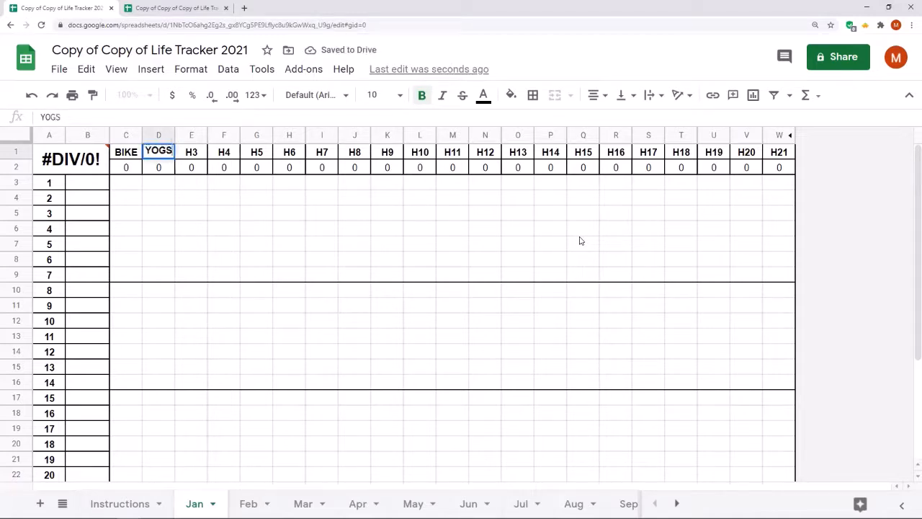
pyautogui.press('BackSpace')
pyautogui.write('A')
pyautogui.press('Tab')
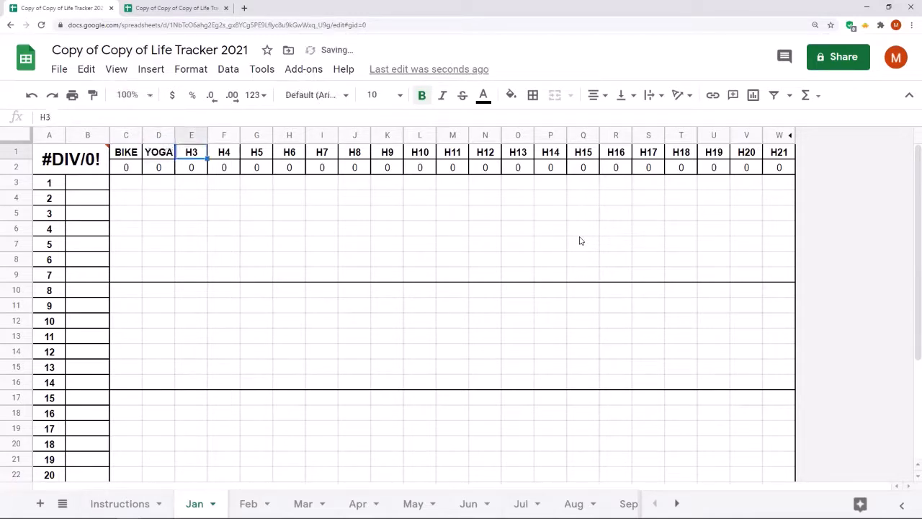
pyautogui.write('H2O')
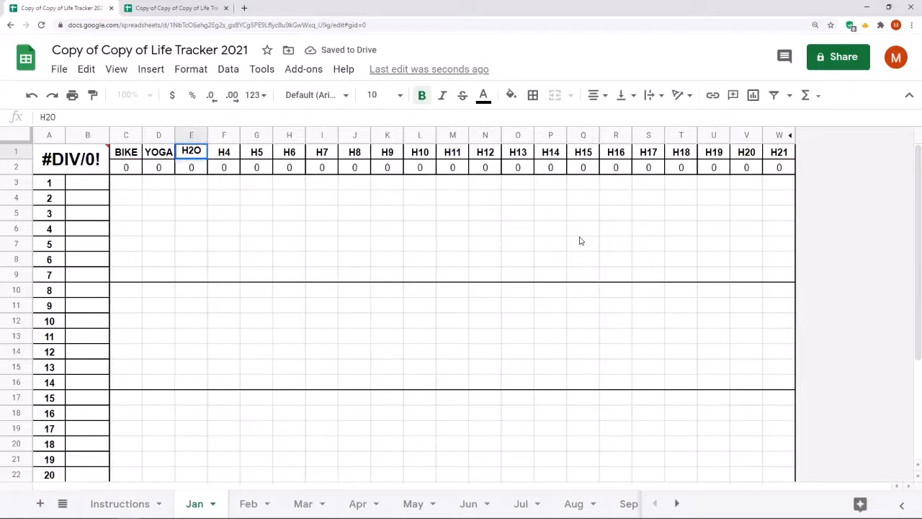
pyautogui.press('Tab')
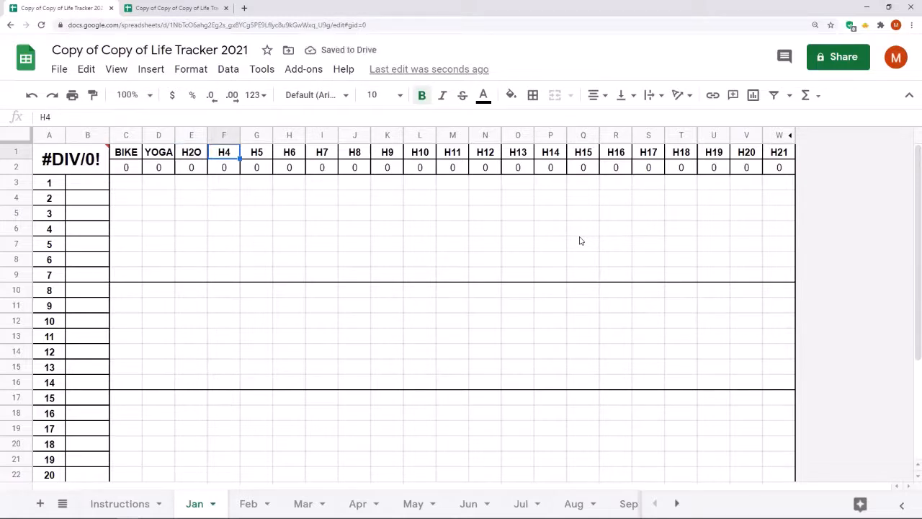
pyautogui.write('FAM')
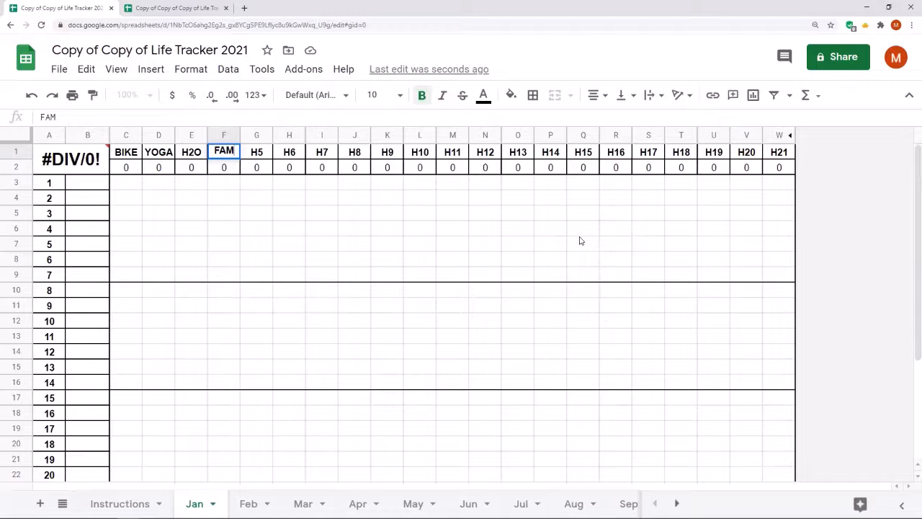
pyautogui.press('Tab')
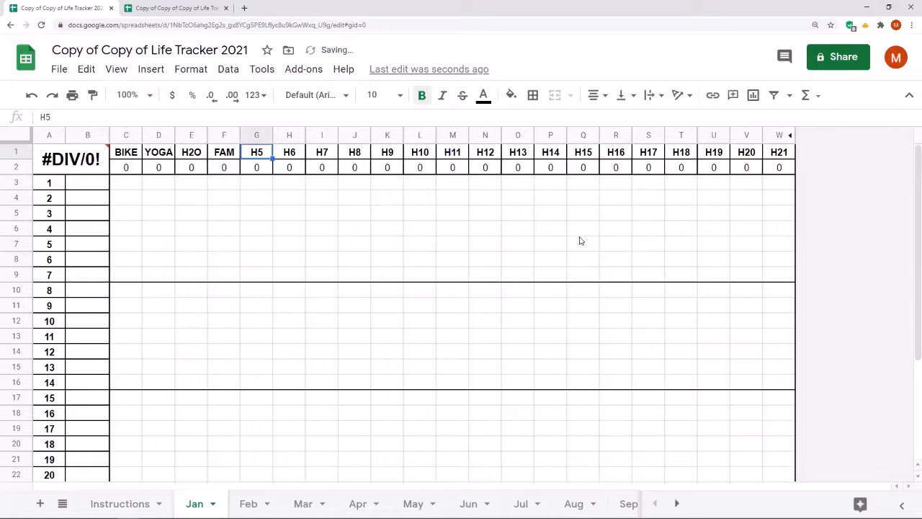
# Step: Replace habit headers H5 to H8 with DRINK, TV, SWEETS and WEED, and widen the SWEETS column to fit its header
pyautogui.write('DRING')
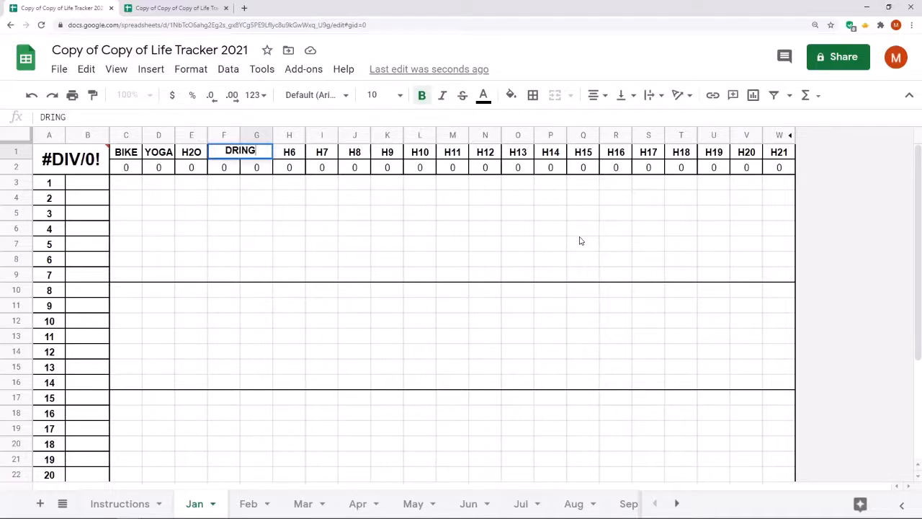
pyautogui.press('BackSpace')
pyautogui.write('K')
pyautogui.press('Tab')
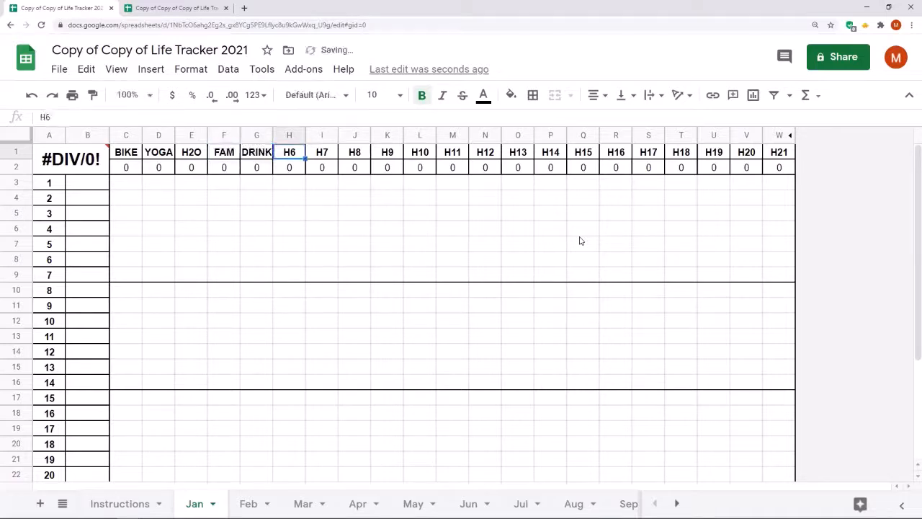
pyautogui.write('TV')
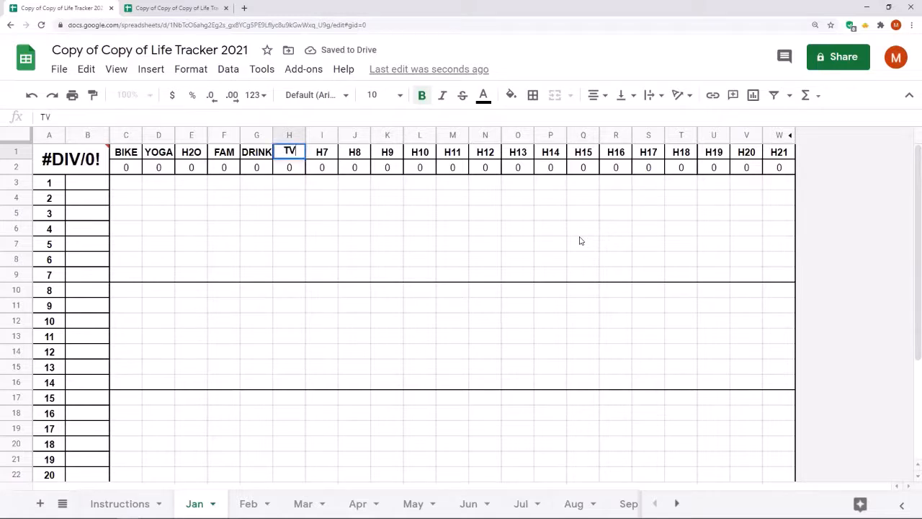
pyautogui.press('Tab')
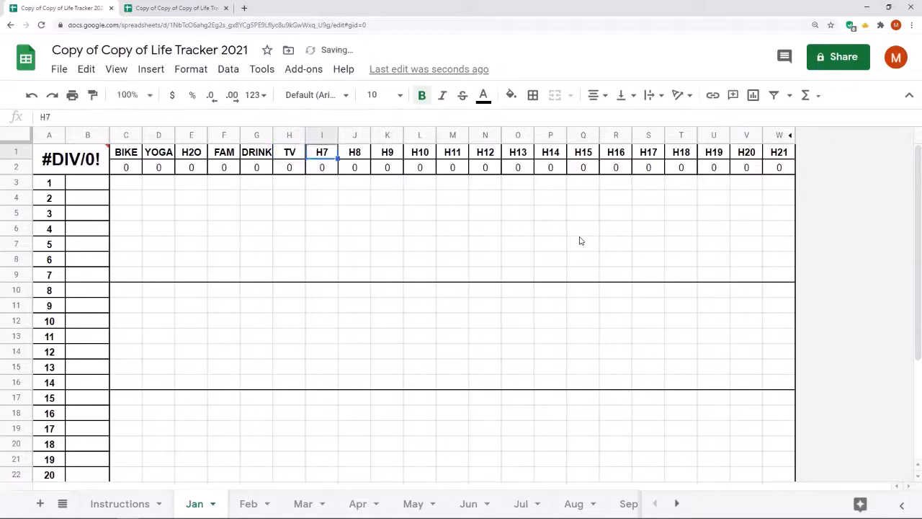
pyautogui.write('SW')
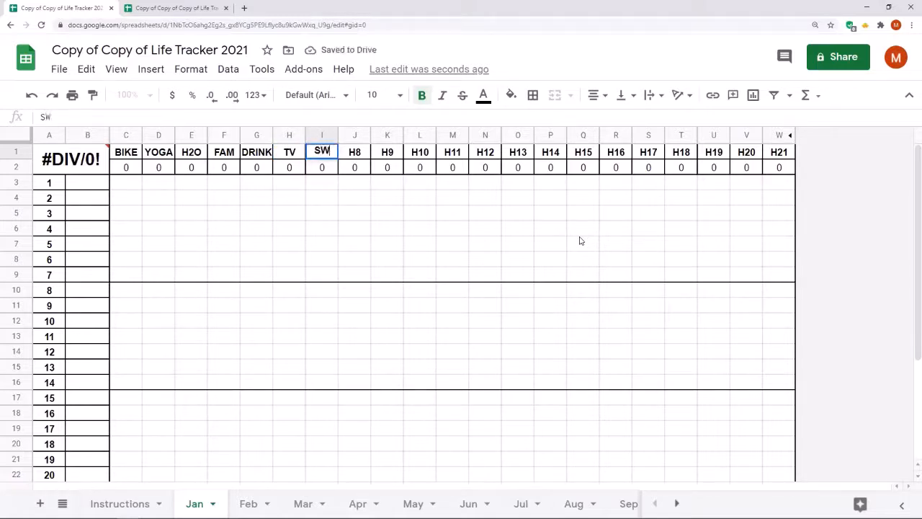
pyautogui.write('EETS')
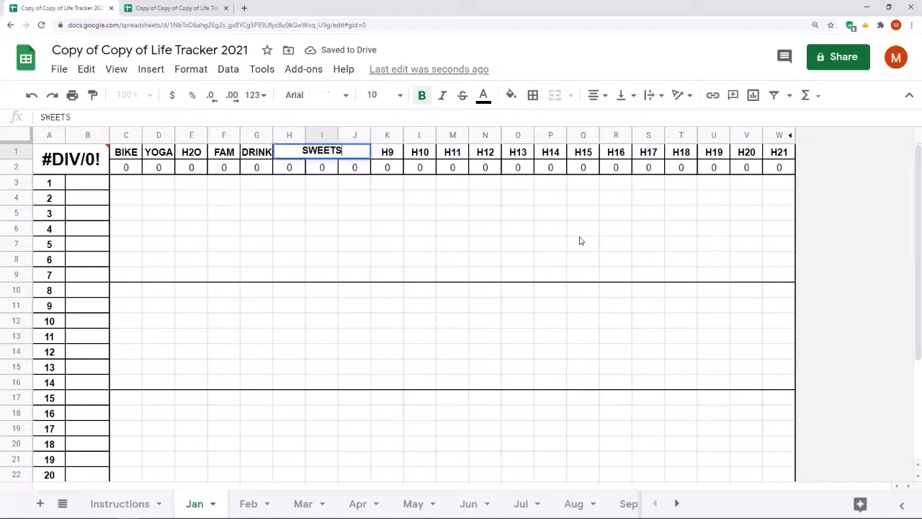
pyautogui.press('Tab')
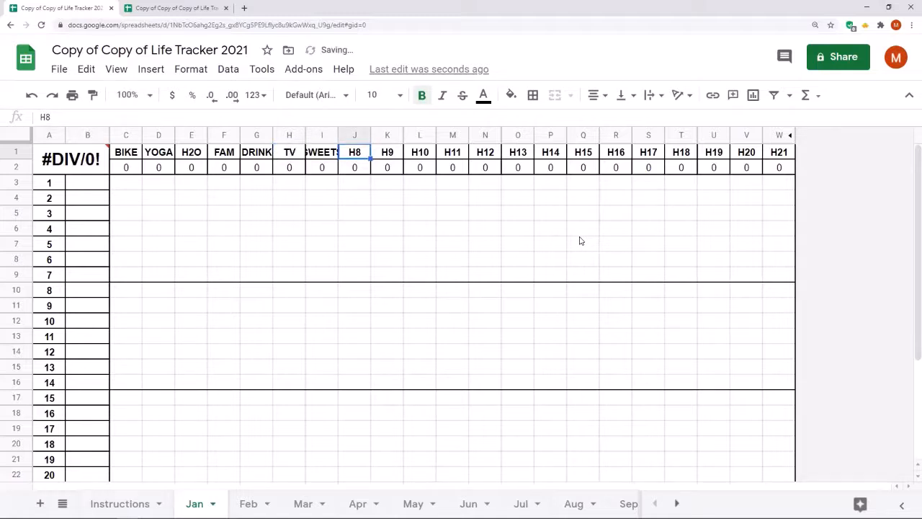
pyautogui.write('WEED')
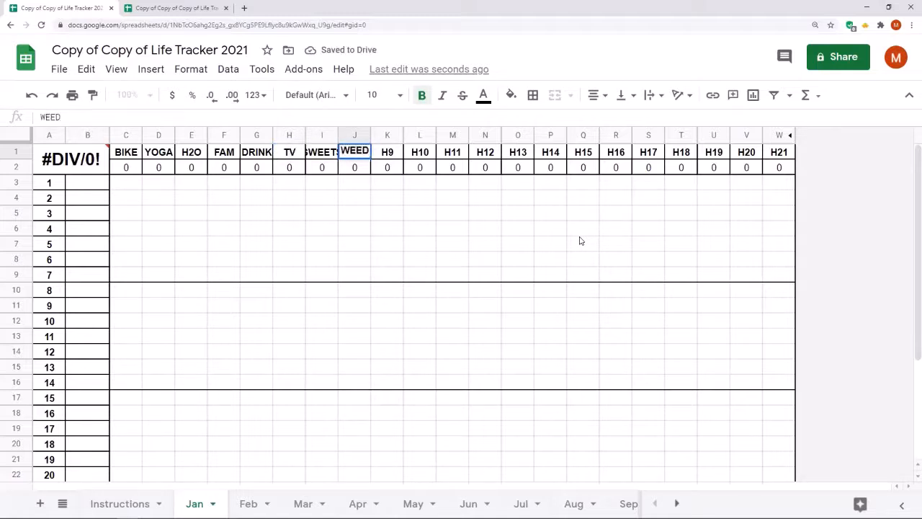
pyautogui.press('Return')
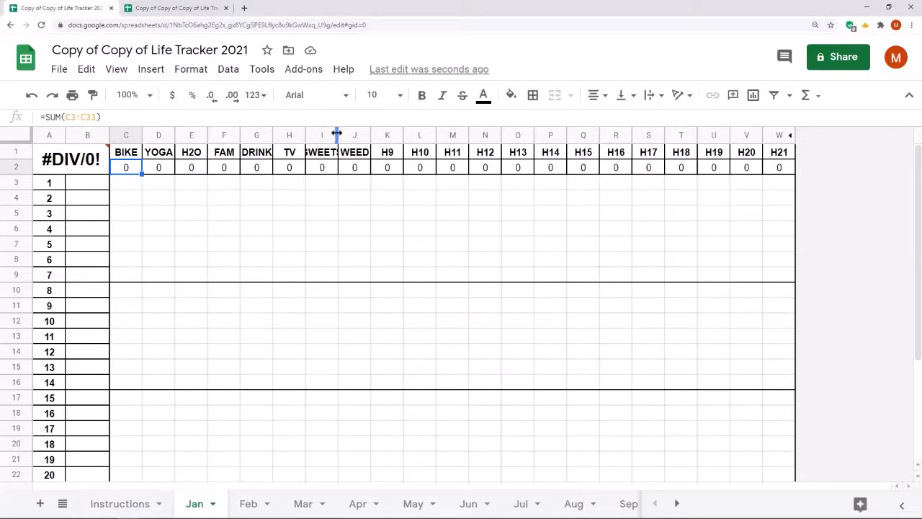
pyautogui.moveTo(338, 135); pyautogui.dragTo(352, 134)
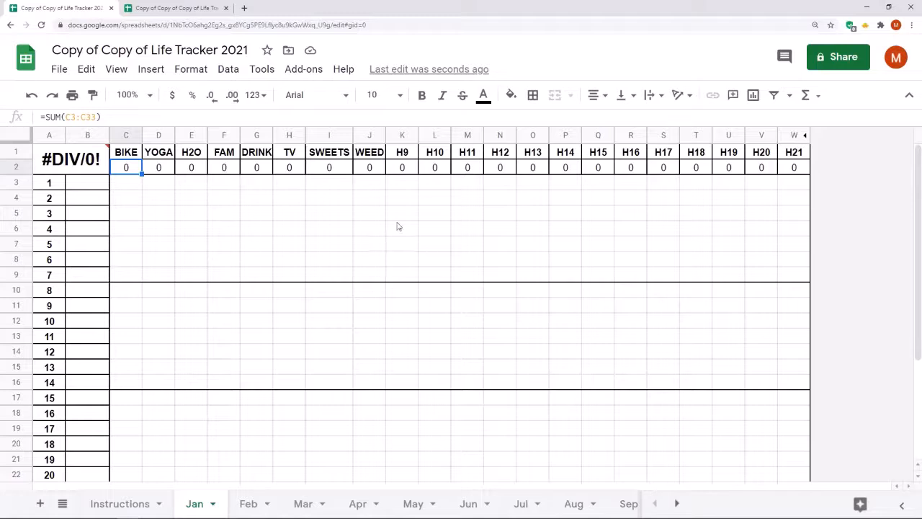
# Step: Delete the unused habit columns K to W from the Jan sheet
pyautogui.moveTo(90, 158)
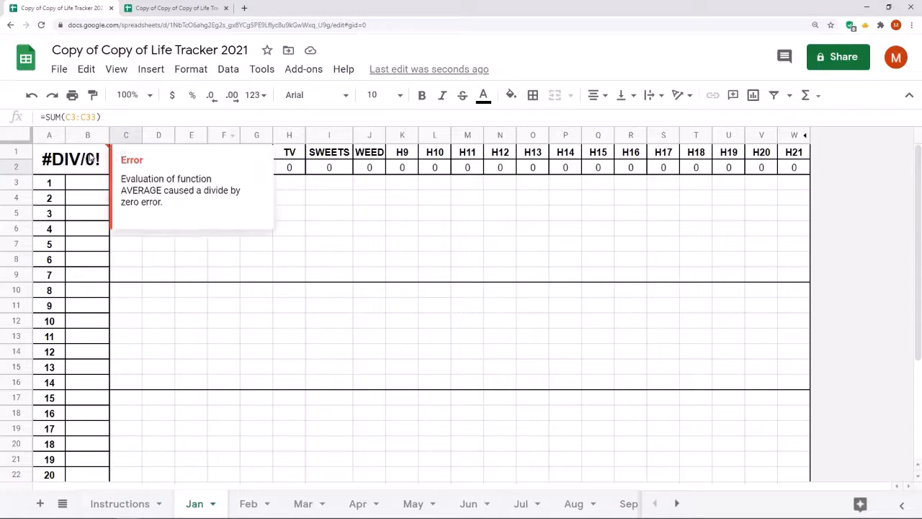
pyautogui.click(521, 301)
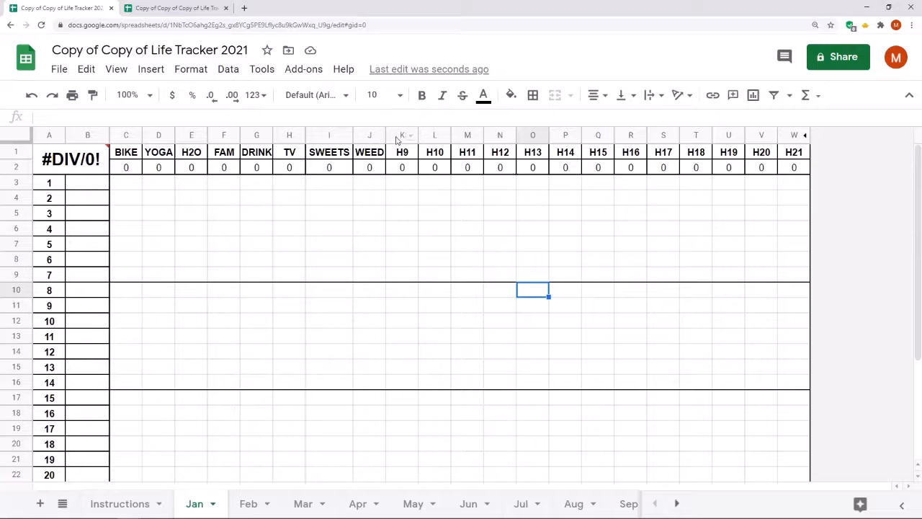
pyautogui.moveTo(397, 139); pyautogui.dragTo(677, 137)
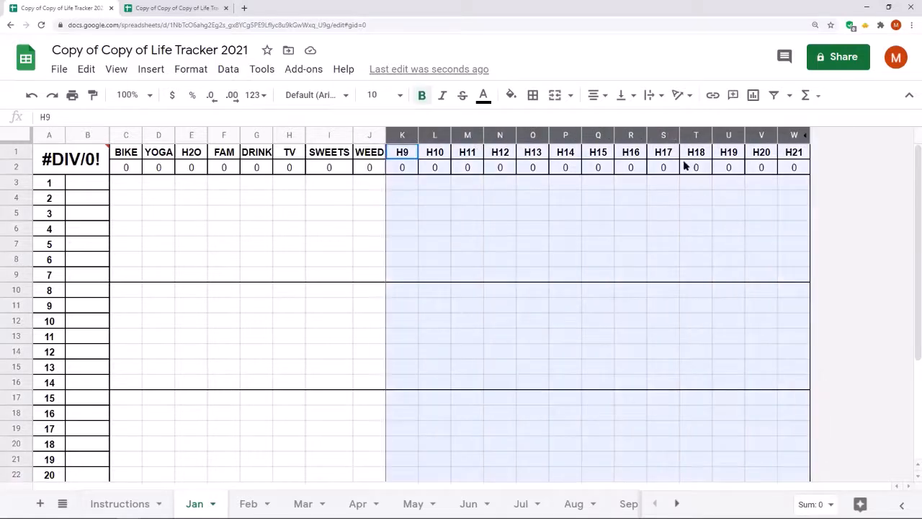
pyautogui.rightClick(524, 137)
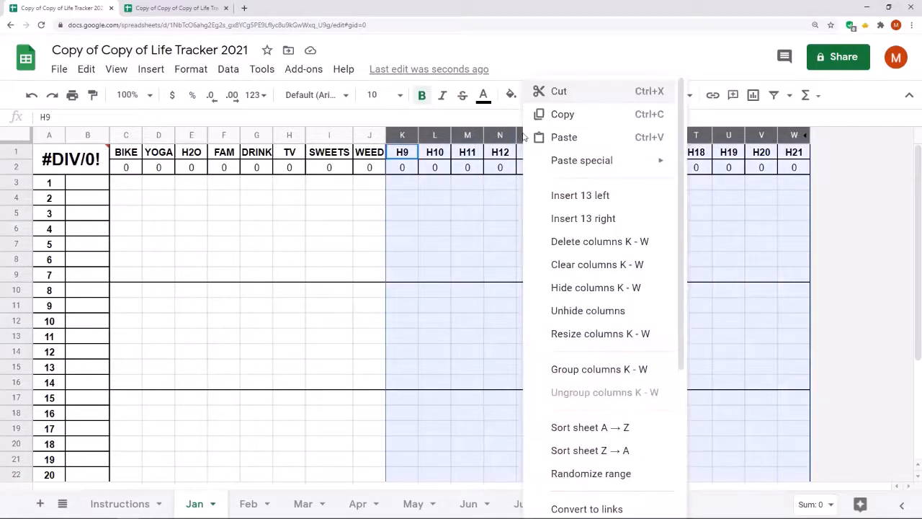
pyautogui.click(596, 242)
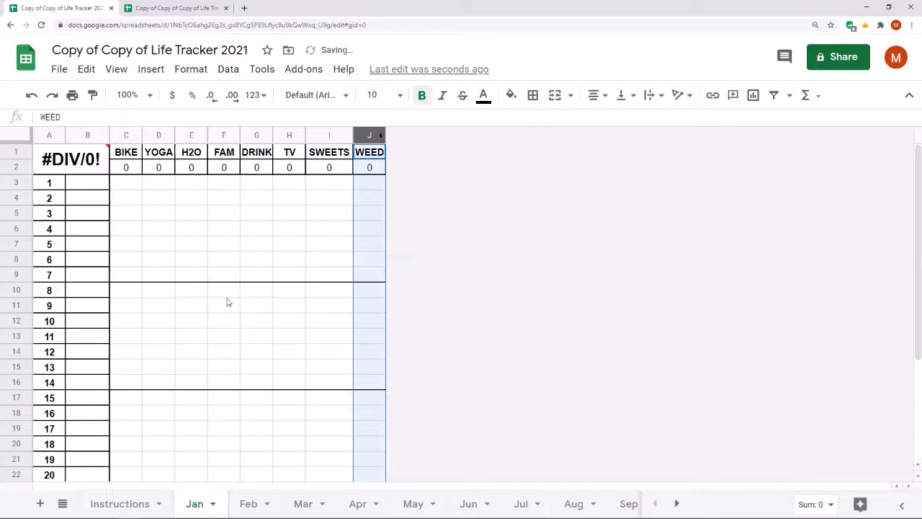
pyautogui.click(204, 233)
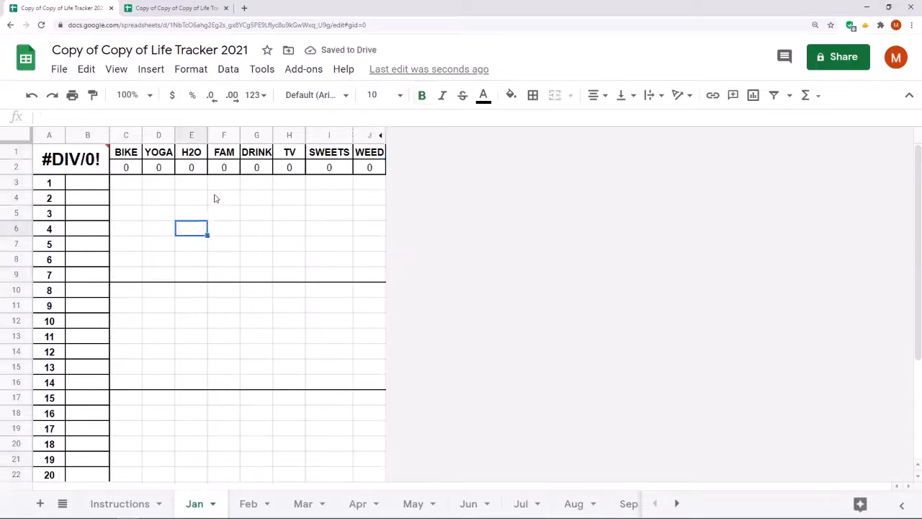
# Step: Add a right border to the whole FAM column on the Jan sheet
pyautogui.click(214, 135)
pyautogui.click(533, 95)
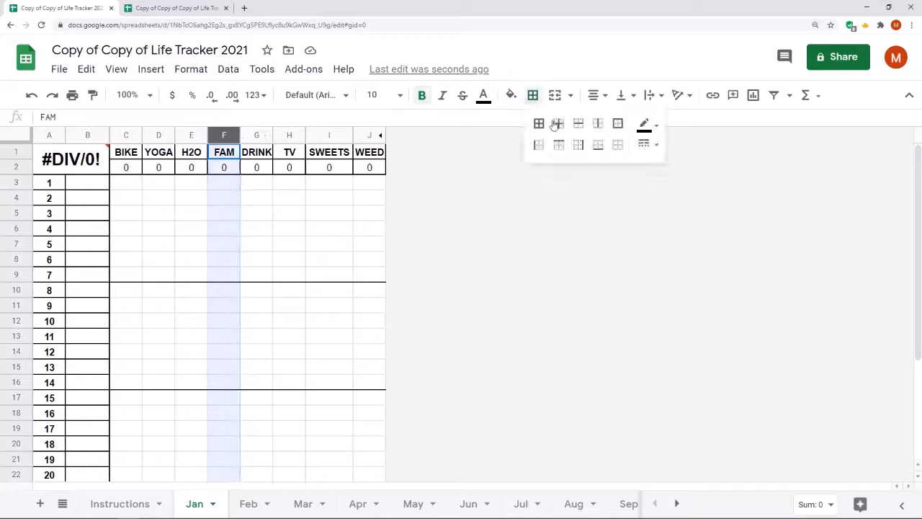
pyautogui.click(579, 148)
pyautogui.click(172, 243)
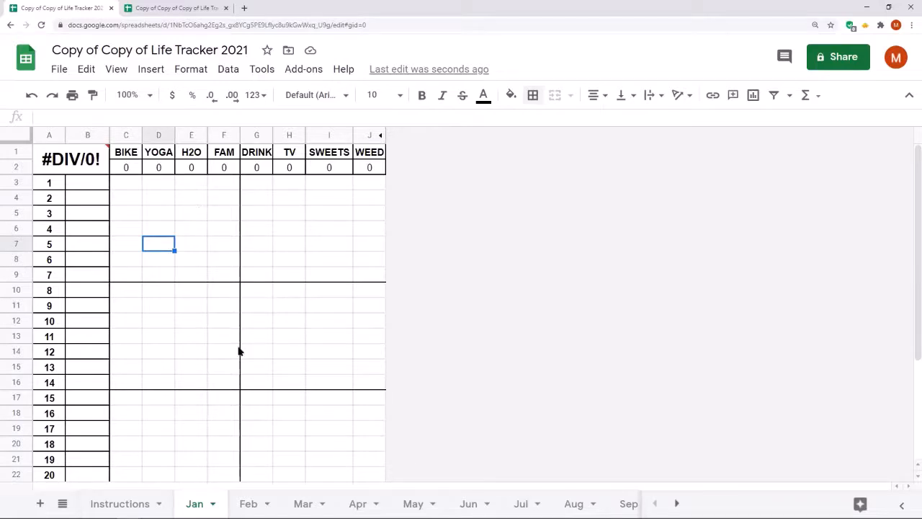
# Step: Copy the eight habit headers from the Jan sheet into cells C1 to J1 of the Feb sheet
pyautogui.moveTo(130, 153); pyautogui.dragTo(366, 157)
pyautogui.hotkey('ctrl', 'c')
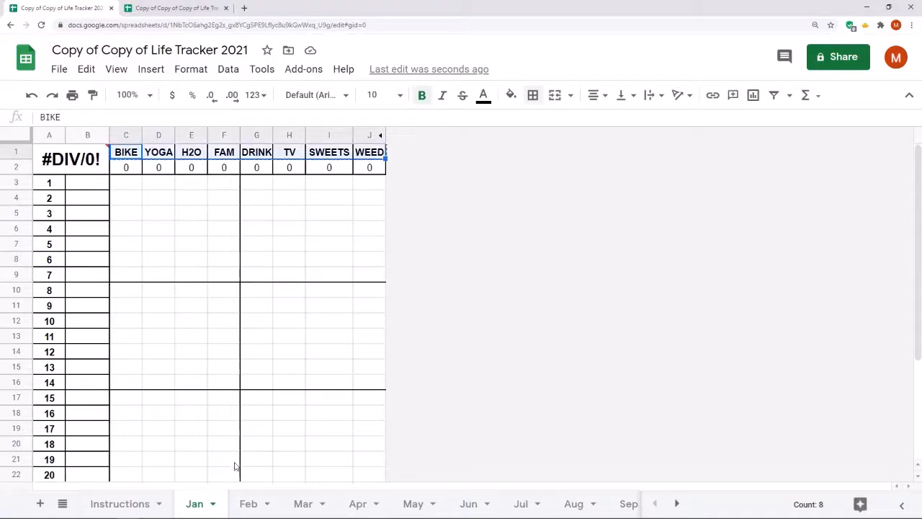
pyautogui.click(244, 504)
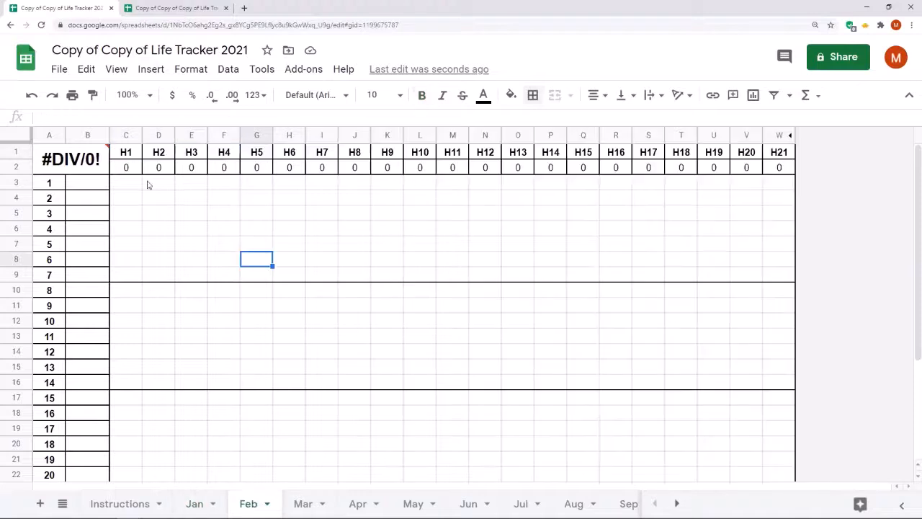
pyautogui.moveTo(137, 155); pyautogui.dragTo(358, 156)
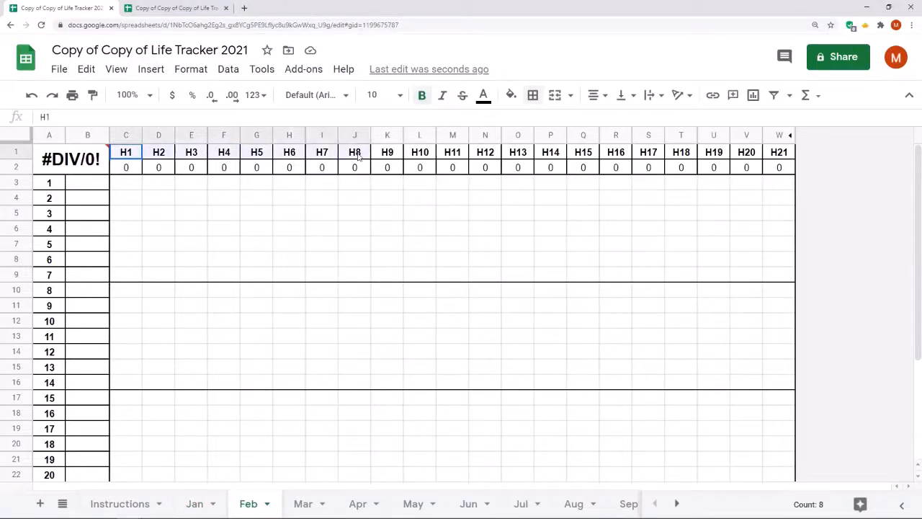
pyautogui.hotkey('ctrl', 'v')
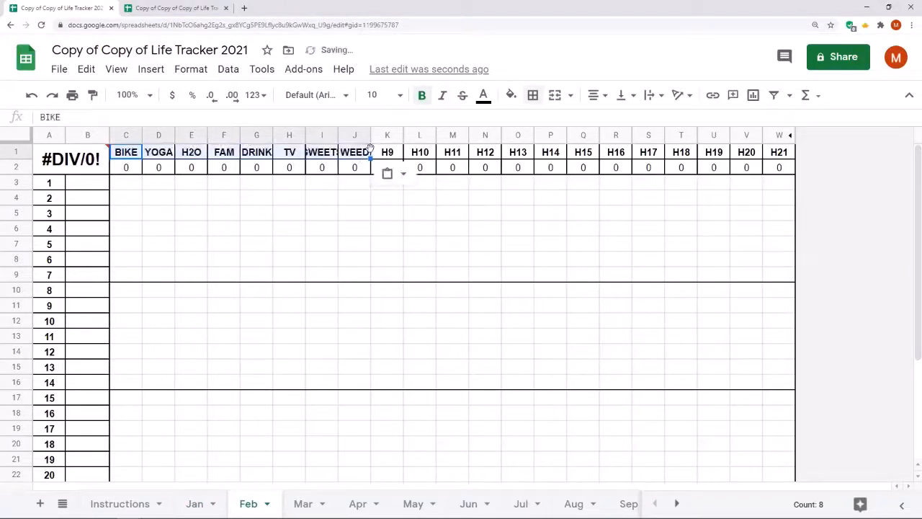
# Step: Delete the unused habit columns K to W from the Feb sheet
pyautogui.moveTo(385, 136); pyautogui.dragTo(779, 136)
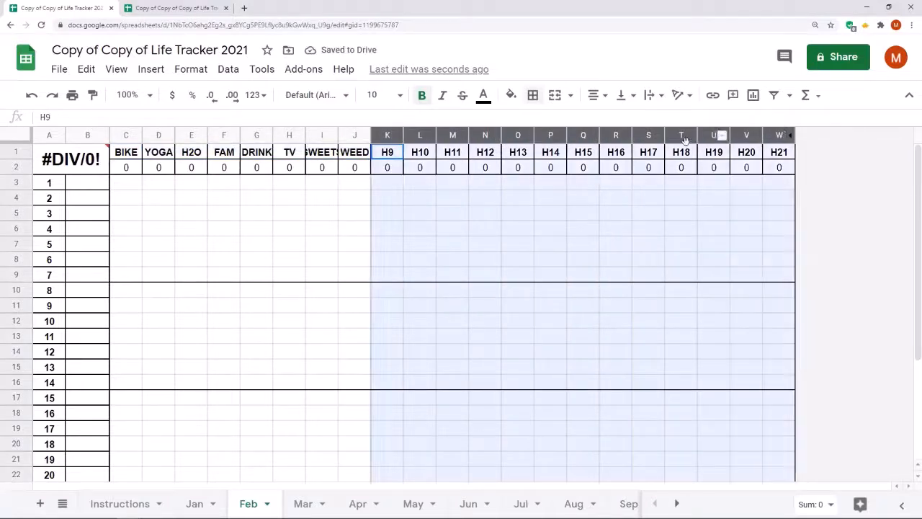
pyautogui.rightClick(507, 136)
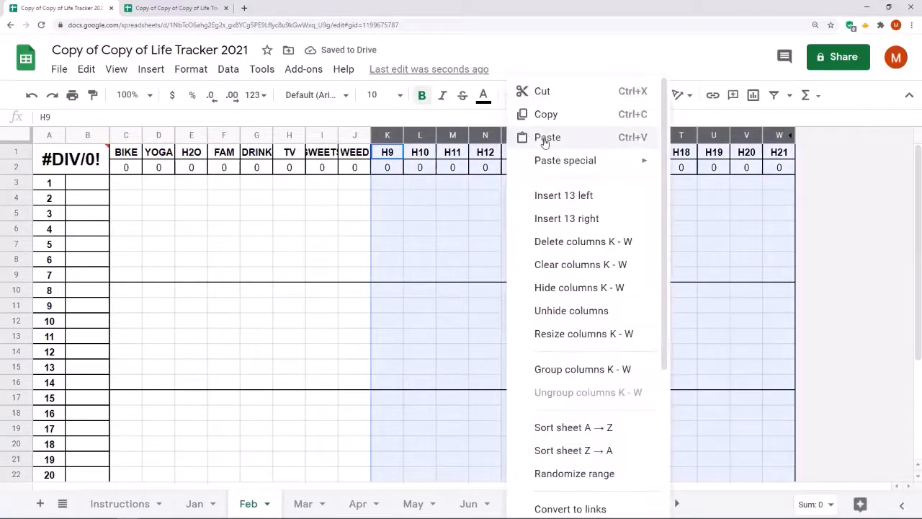
pyautogui.click(552, 242)
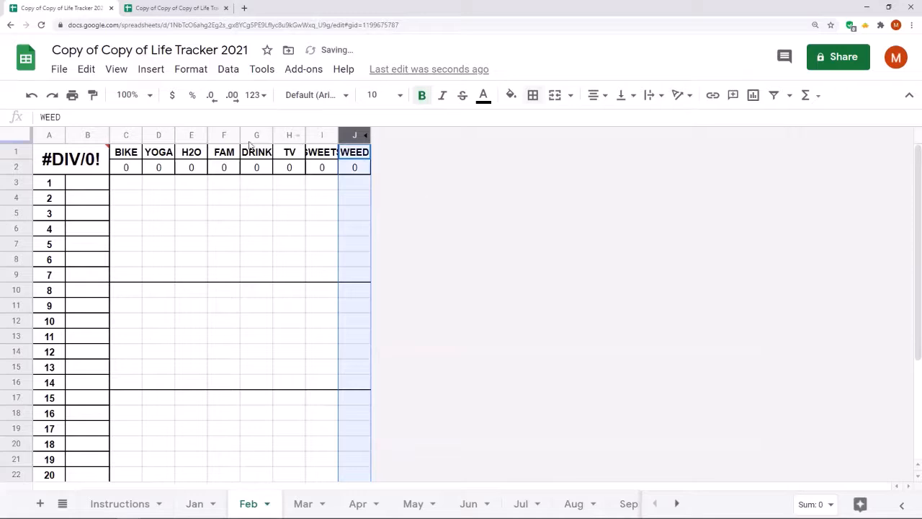
# Step: Add a right border to the Feb sheet's FAM column and widen the SWEETS column to fit its header
pyautogui.click(218, 135)
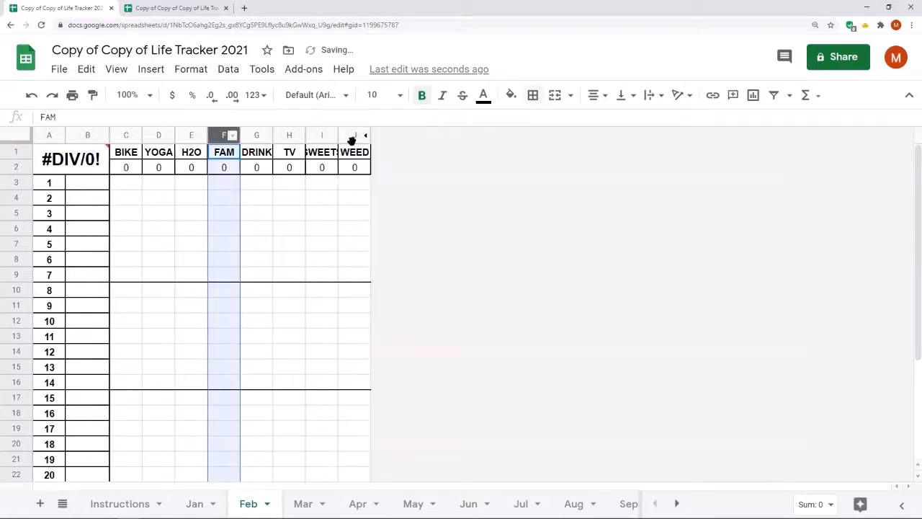
pyautogui.click(533, 94)
pyautogui.click(578, 145)
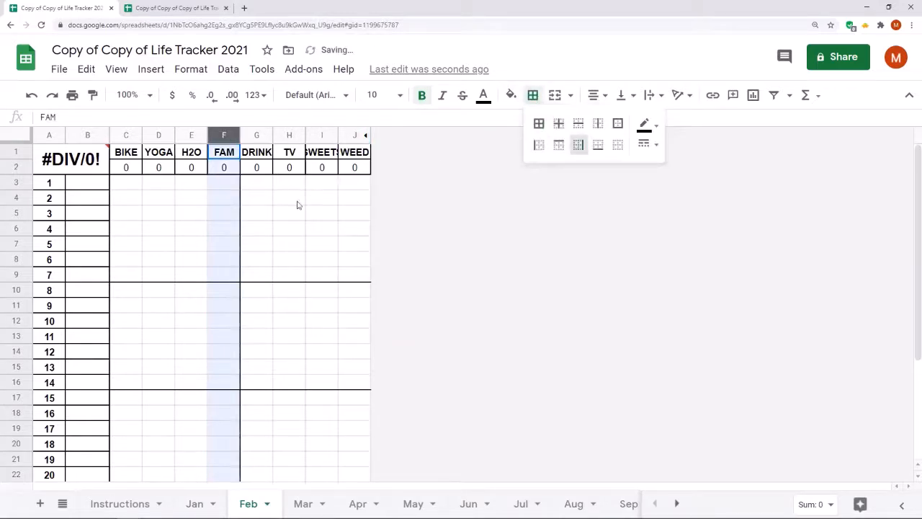
pyautogui.click(298, 211)
pyautogui.moveTo(338, 134); pyautogui.dragTo(350, 134)
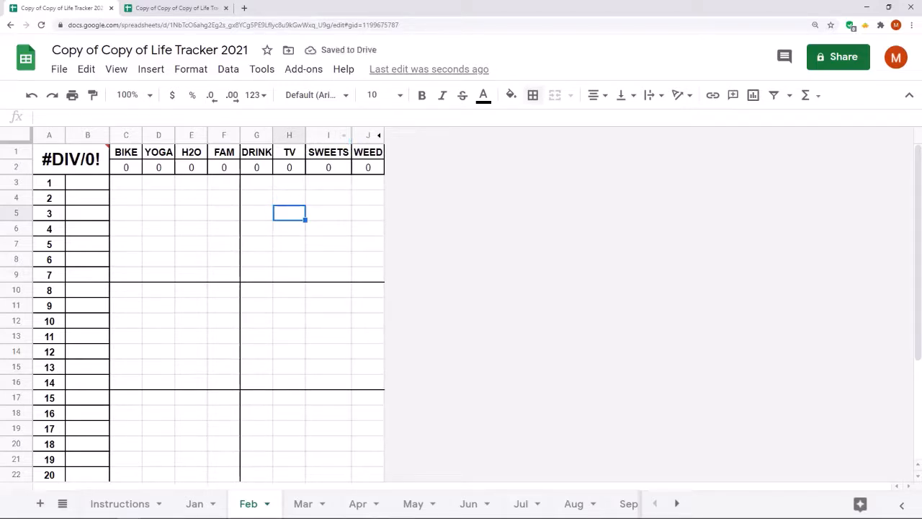
# Step: Paste the eight habit headers, BIKE through WEED, over H1 to H8 in cells C1 to J1 of the Totals sheet
pyautogui.click(676, 503)
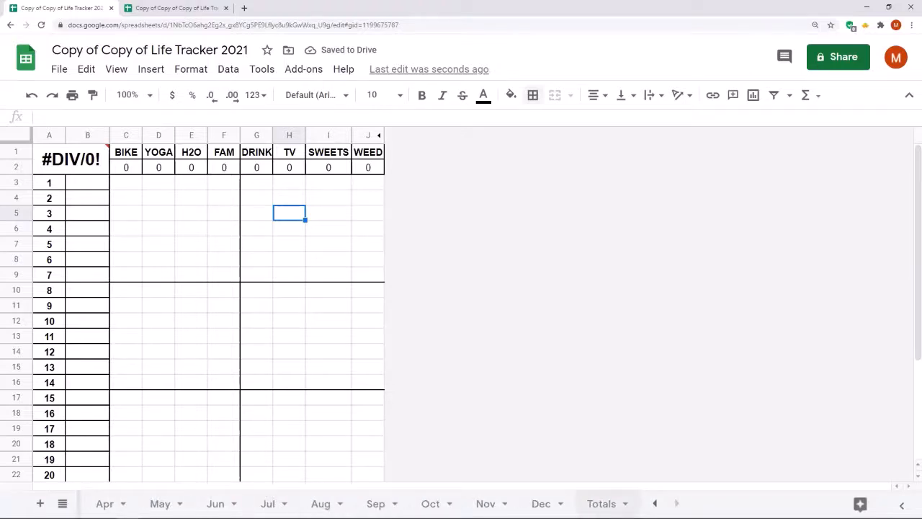
pyautogui.click(601, 502)
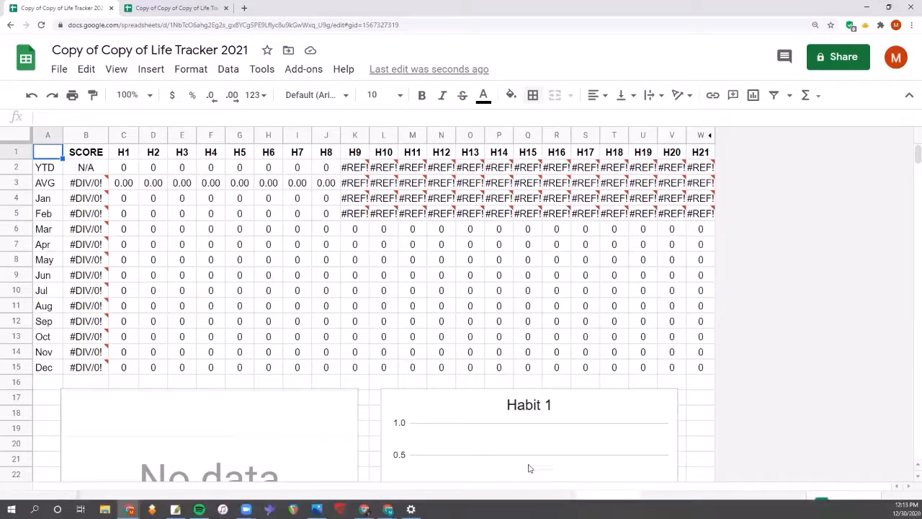
pyautogui.click(123, 157)
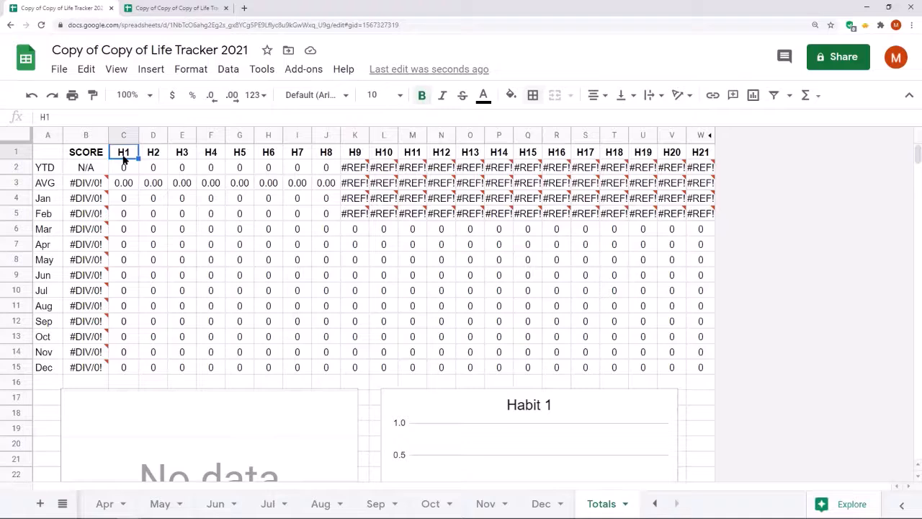
pyautogui.write('BIKE\tYOGA\tH2O\tFAM\tDRINK\tTV\tWEET\tWEED')
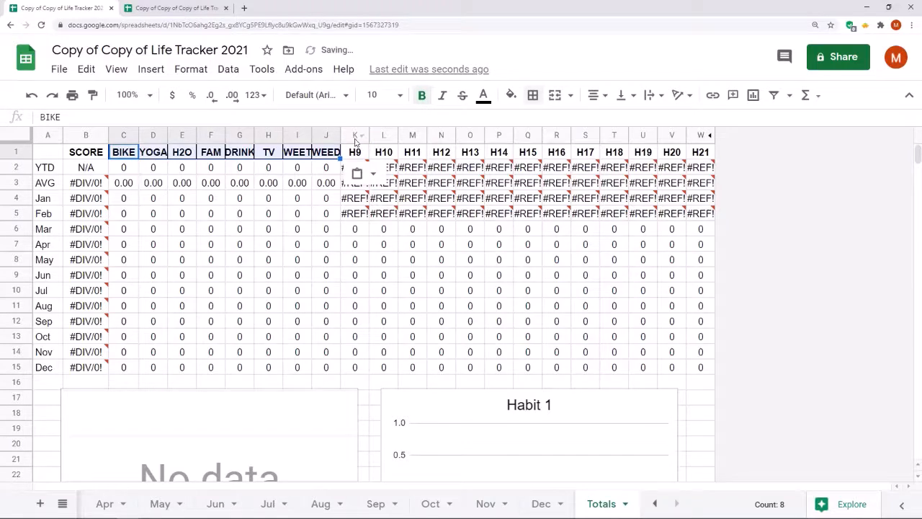
# Step: Delete the unused habit columns K to W from the Totals sheet and slightly widen the WEED column
pyautogui.moveTo(355, 141); pyautogui.dragTo(698, 137)
pyautogui.rightClick(676, 144)
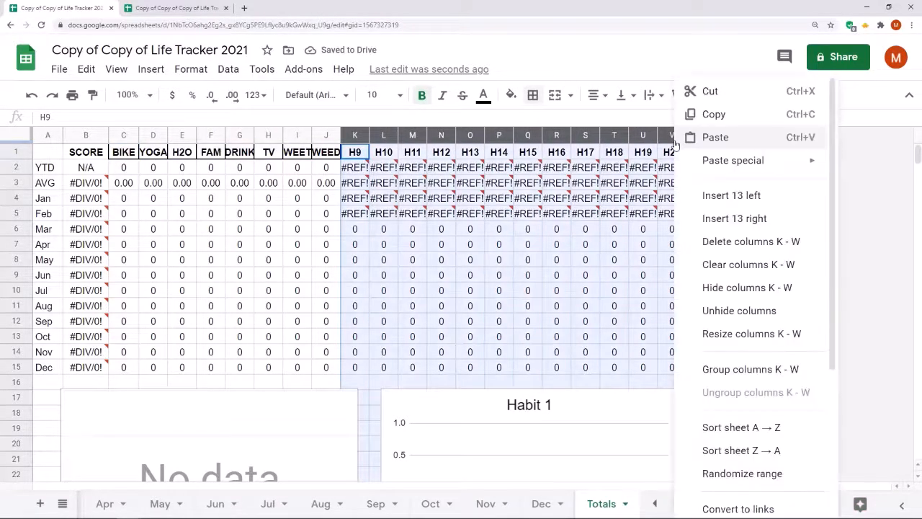
pyautogui.click(731, 242)
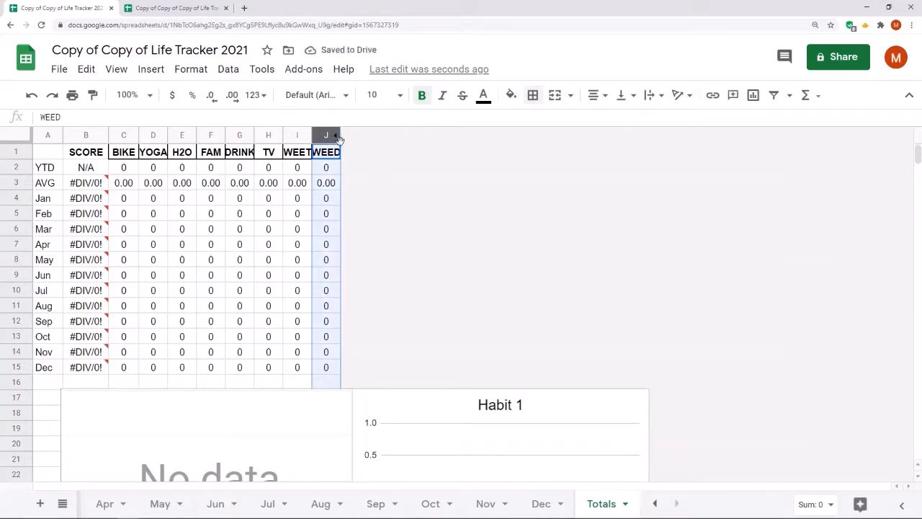
pyautogui.moveTo(339, 136); pyautogui.dragTo(346, 137)
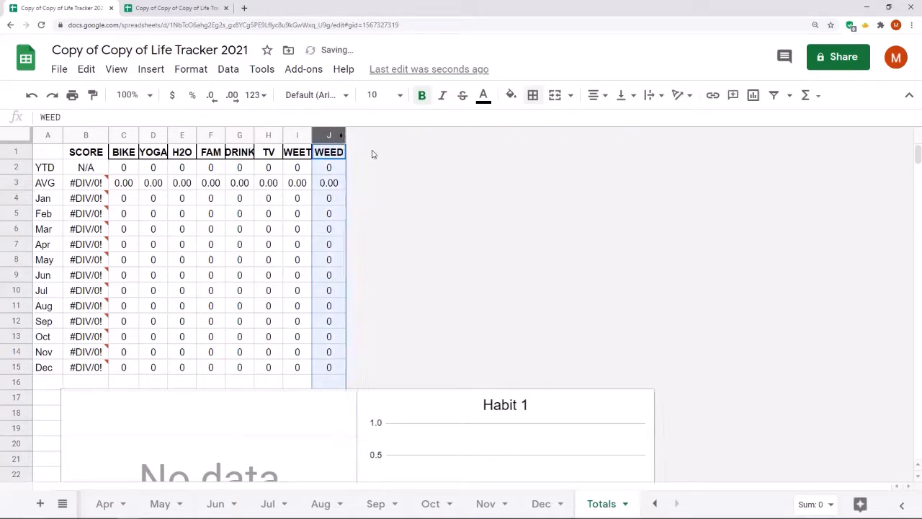
pyautogui.click(370, 152)
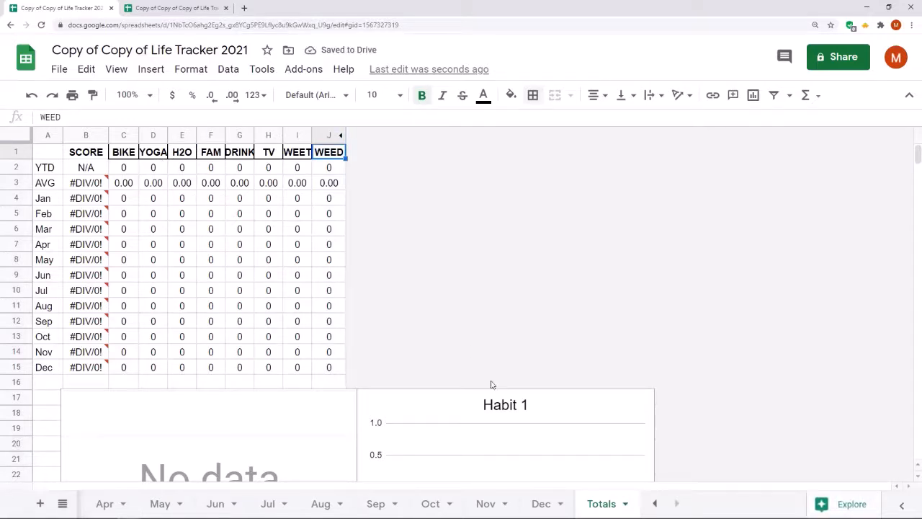
# Step: Change the title of the Habit 1 chart on the Totals sheet to BIKE
pyautogui.scroll(-6, 482, 376)
pyautogui.scroll(6, 480, 376)
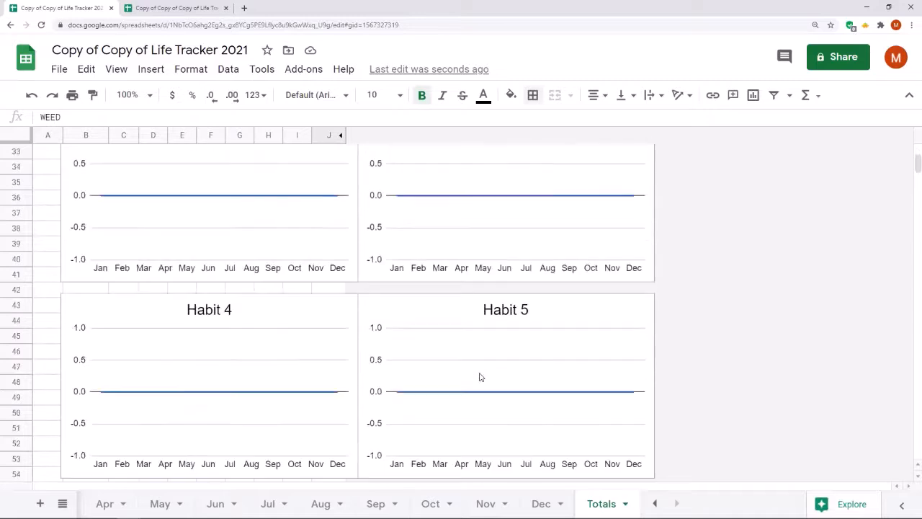
pyautogui.scroll(1, 480, 376)
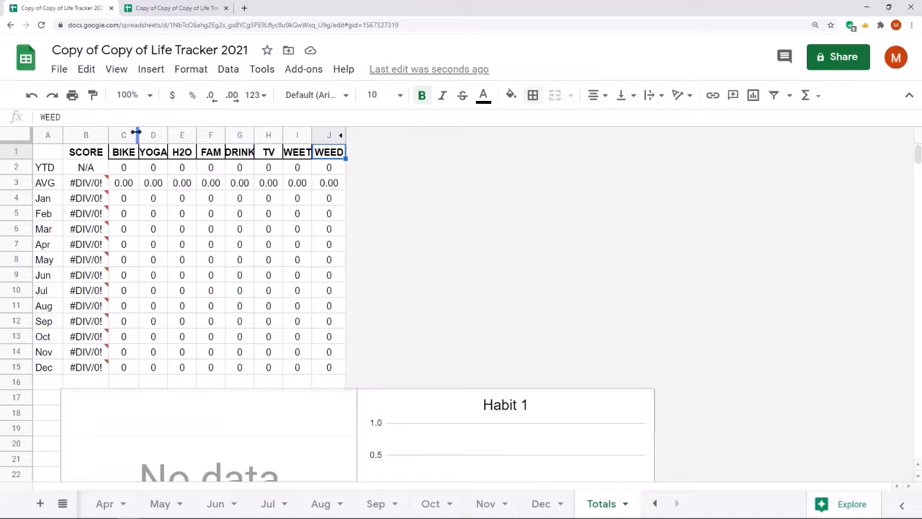
pyautogui.click(500, 407)
pyautogui.doubleClick(499, 329)
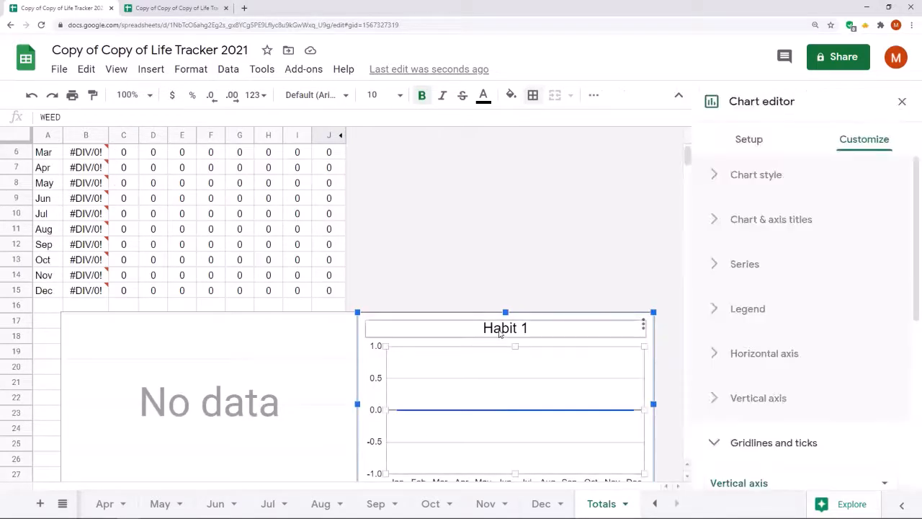
pyautogui.click(500, 329)
pyautogui.write('Bl')
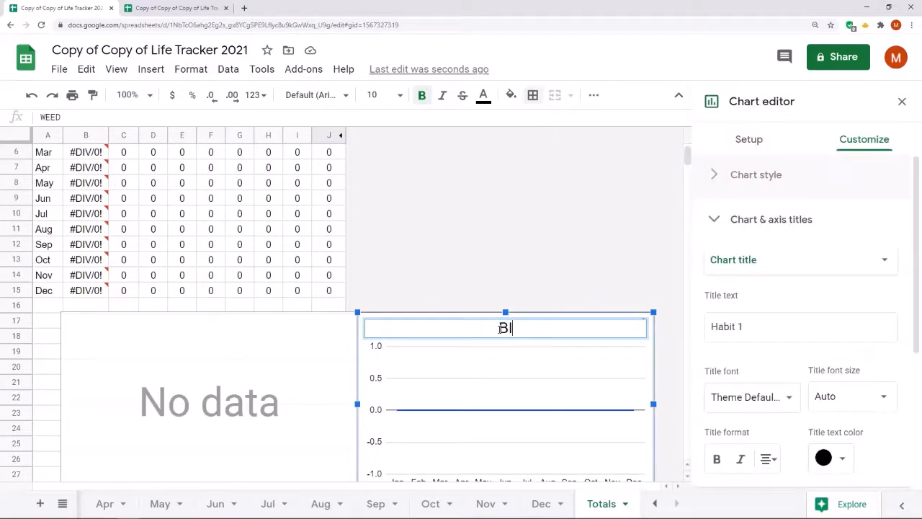
pyautogui.write('KE')
pyautogui.press('Return')
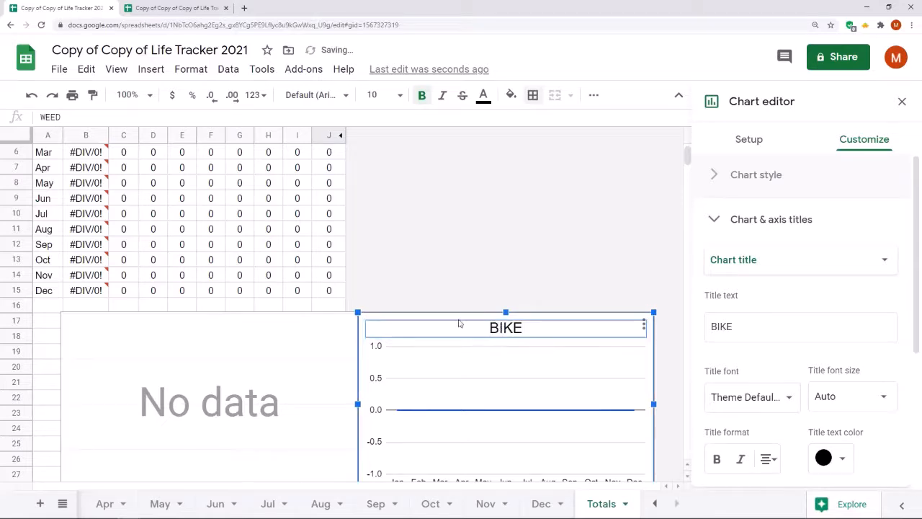
# Step: Retitle the Habit 2 chart as YOGA
pyautogui.scroll(2, 136, 246)
pyautogui.scroll(-5, 163, 293)
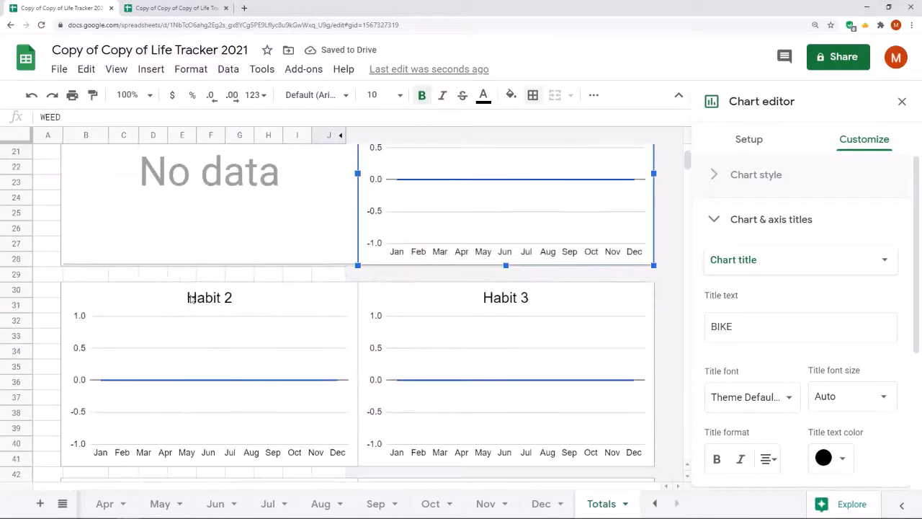
pyautogui.click(215, 300)
pyautogui.click(215, 299)
pyautogui.click(215, 297)
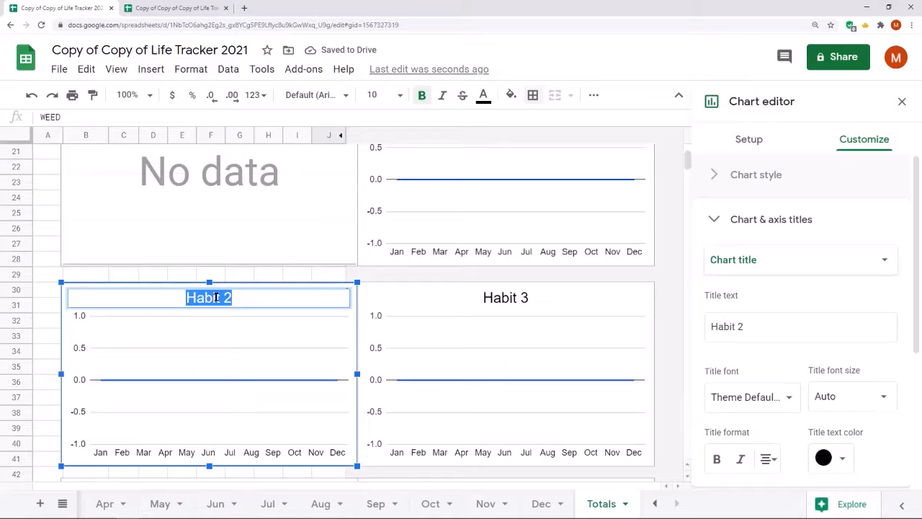
pyautogui.write('YOGA')
# Step: Retitle the Habit 3 chart as H20 and deselect the chart
pyautogui.click(505, 297)
pyautogui.click(505, 299)
pyautogui.click(504, 299)
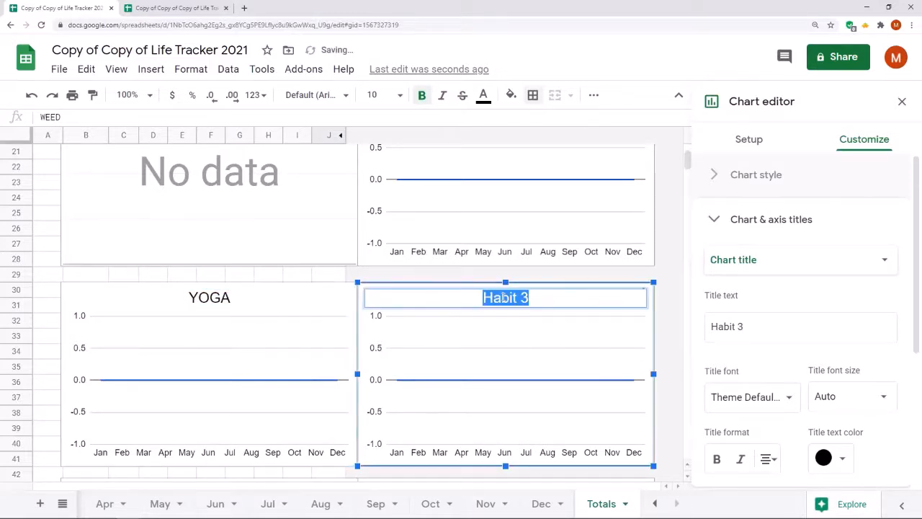
pyautogui.write('H')
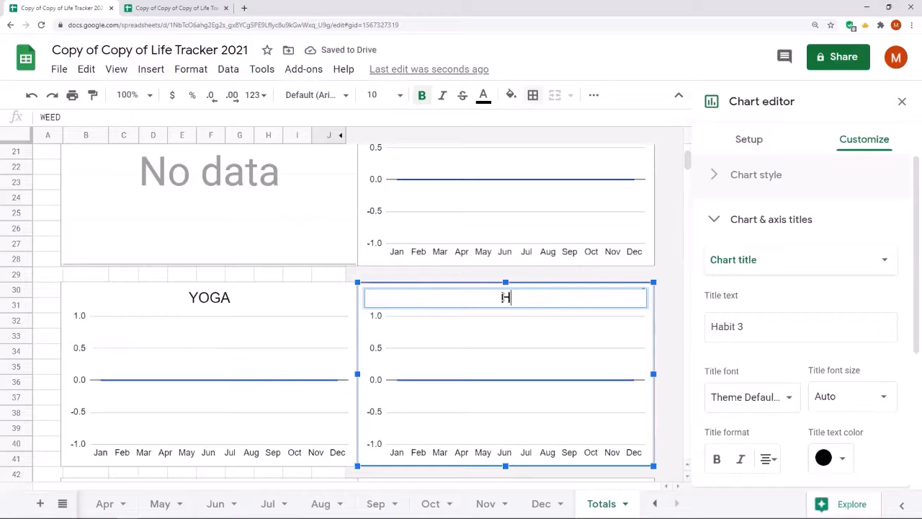
pyautogui.write('20')
pyautogui.scroll(-1, 420, 267)
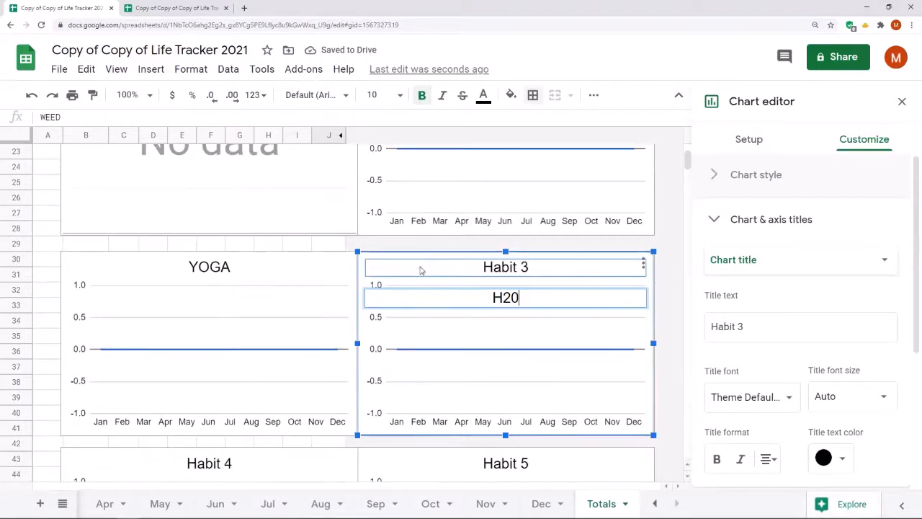
pyautogui.click(393, 249)
pyautogui.scroll(-6, 306, 267)
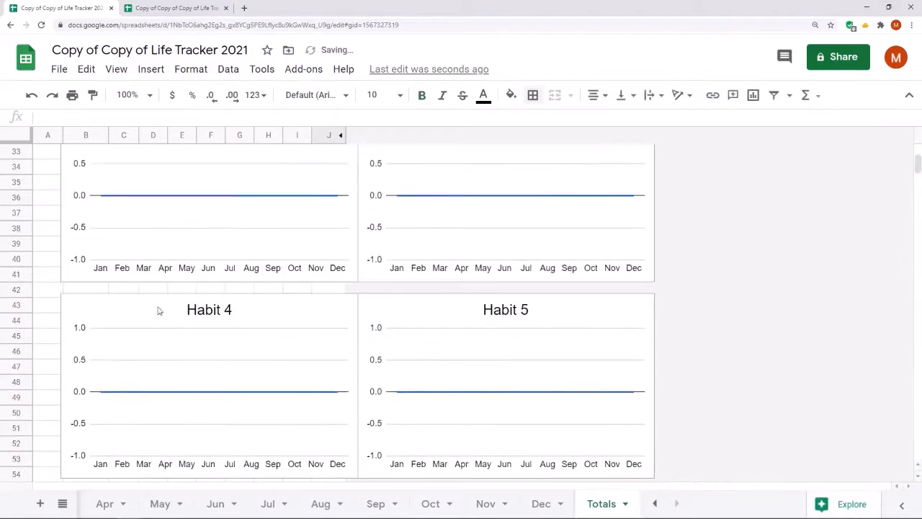
pyautogui.scroll(4, 362, 372)
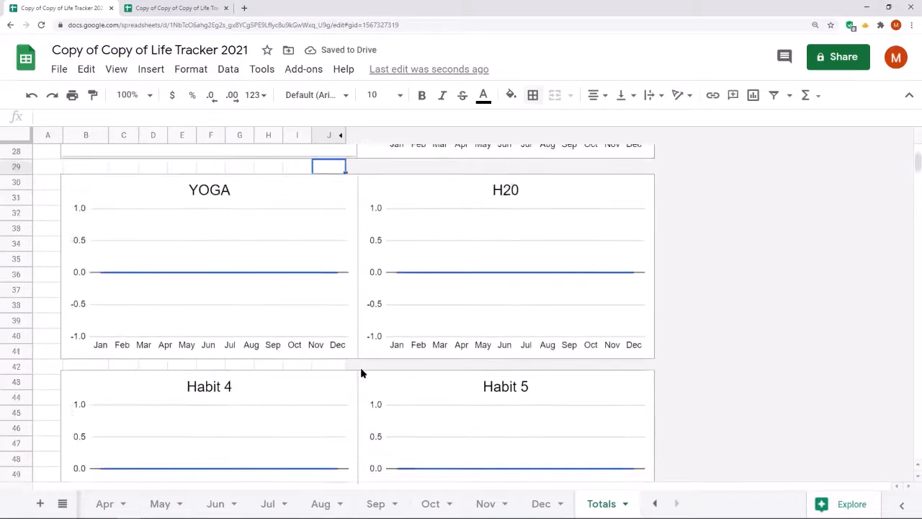
pyautogui.scroll(-14, 361, 372)
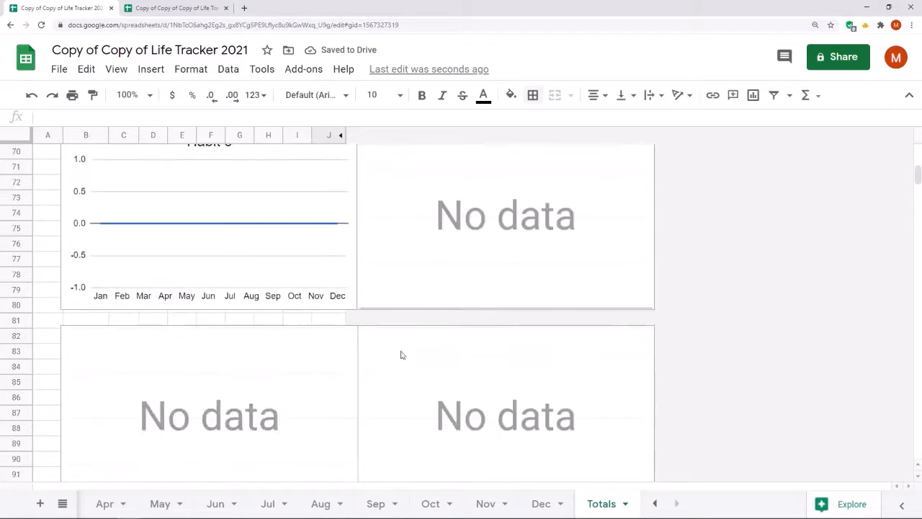
pyautogui.scroll(-2, 440, 417)
pyautogui.scroll(20, 440, 410)
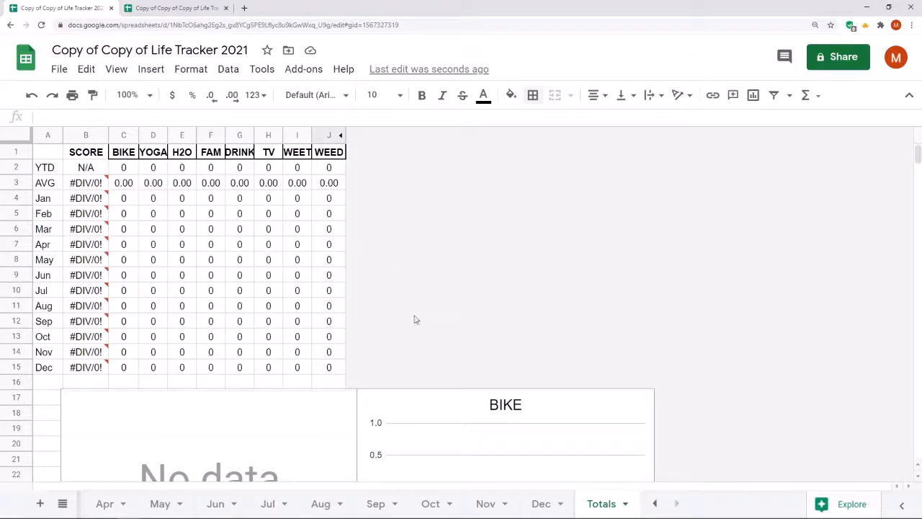
# Step: In the day 1 row of the Jan sheet, enter 12 for BIKE, .5 for YOGA, 3 for H2O and 1 for FAM
pyautogui.click(655, 503)
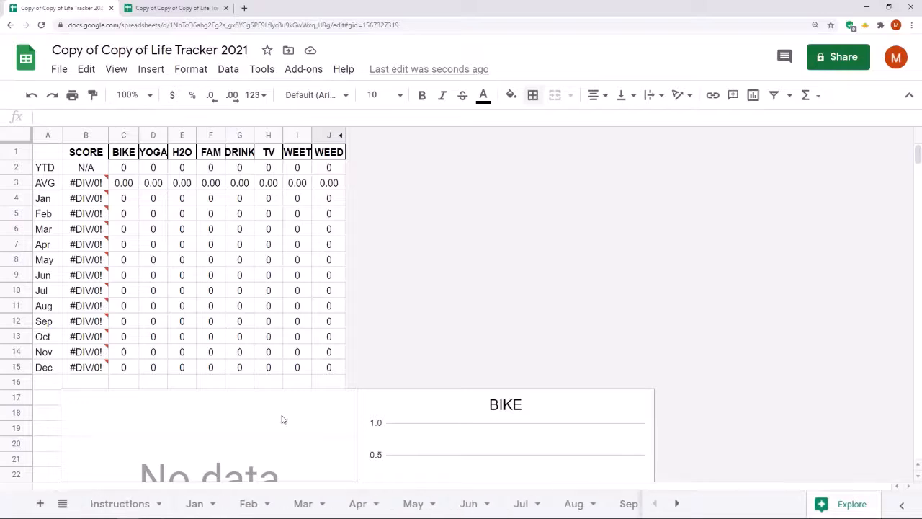
pyautogui.click(195, 503)
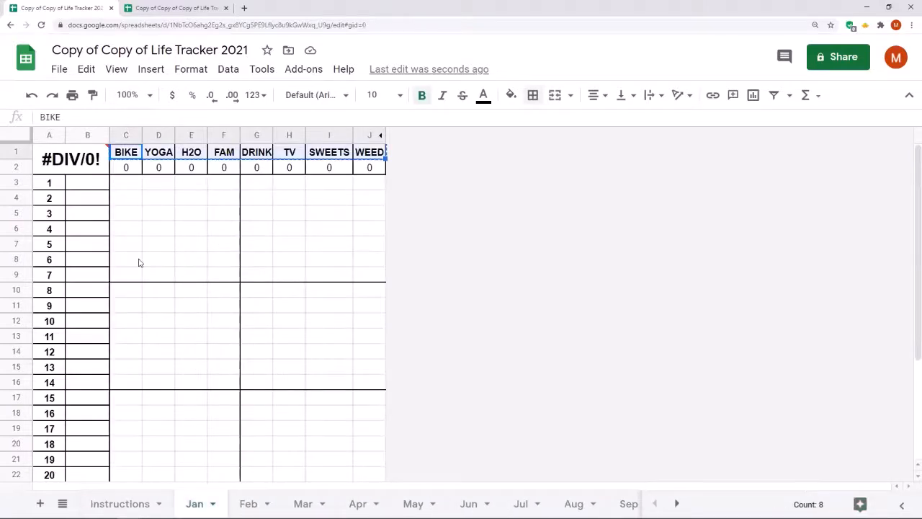
pyautogui.click(137, 185)
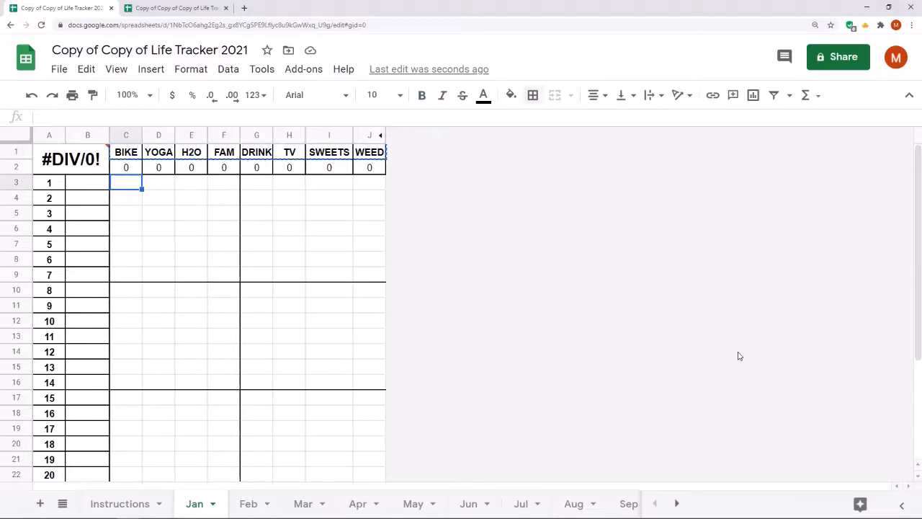
pyautogui.write('12')
pyautogui.press('Tab')
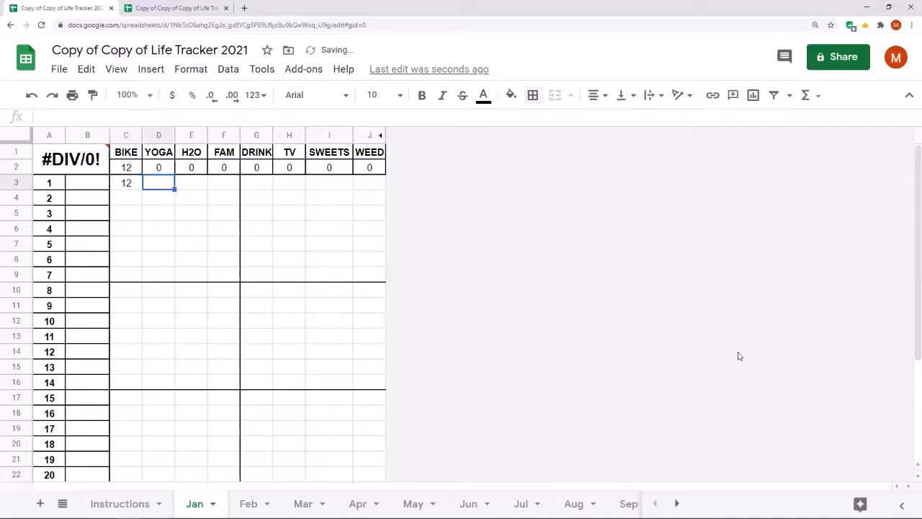
pyautogui.write('.5')
pyautogui.press('Tab')
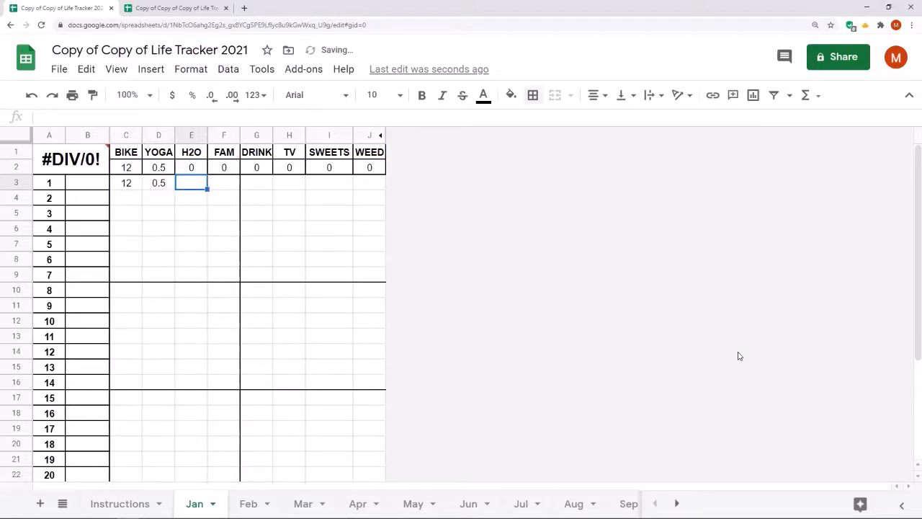
pyautogui.write('3')
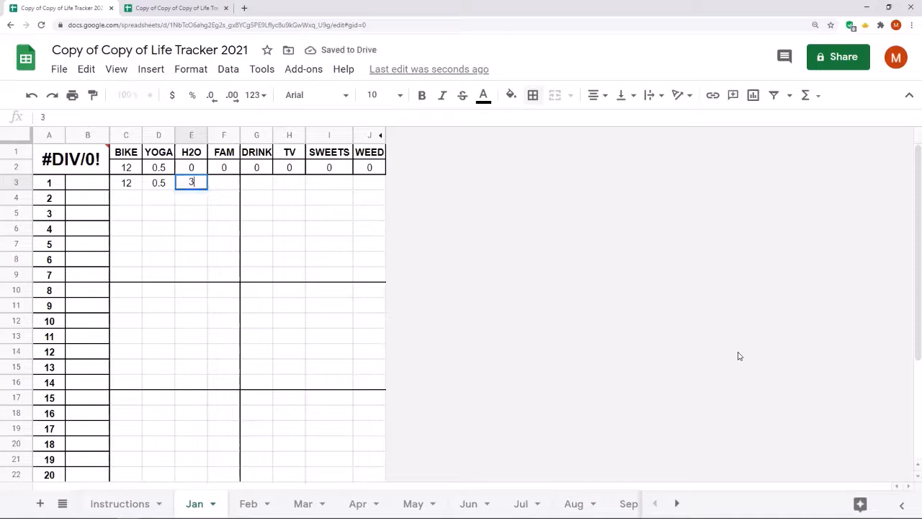
pyautogui.press('Tab')
pyautogui.write('1')
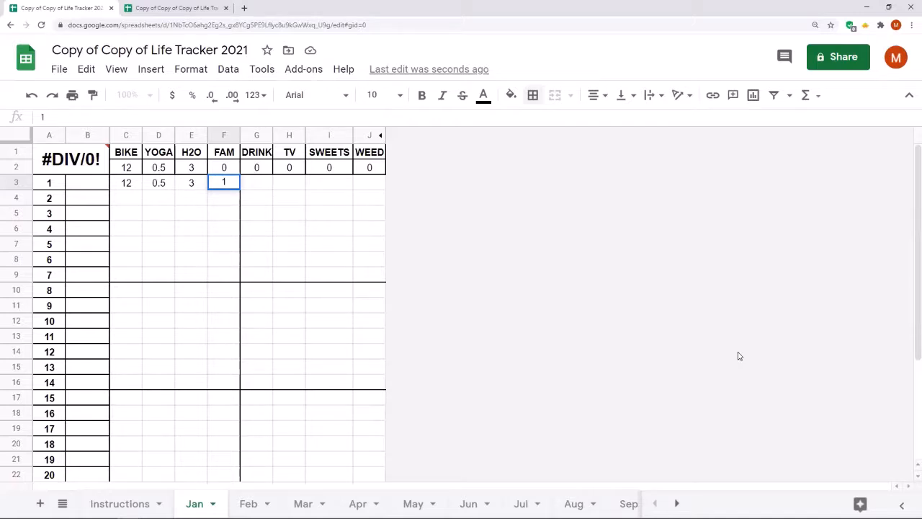
pyautogui.press('Tab')
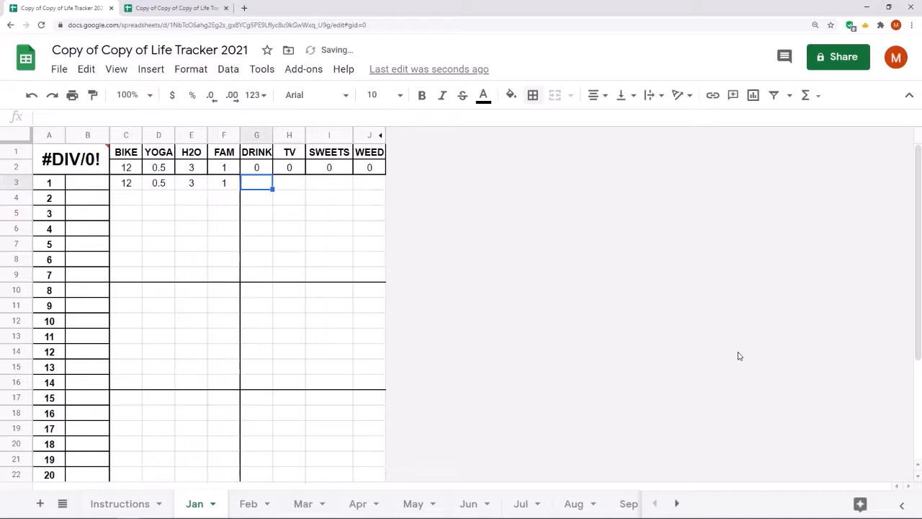
# Step: Complete the day 1 row with 2 for DRINK, 1.5 for TV, 1 for SWEETS and 1 for WEED
pyautogui.write('2')
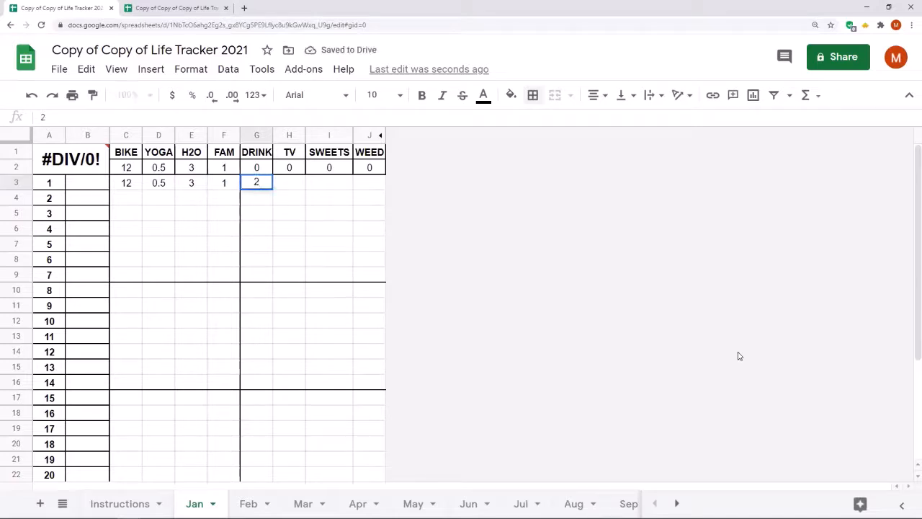
pyautogui.press('Tab')
pyautogui.write('1.5')
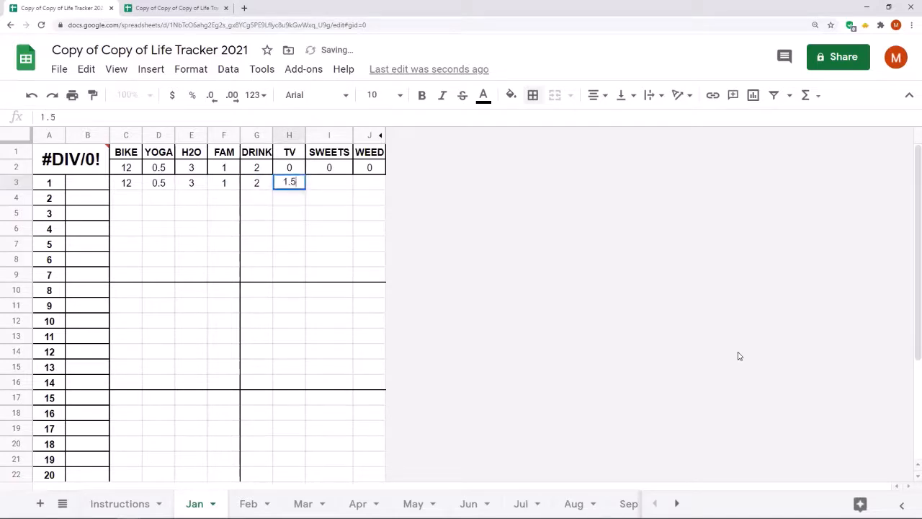
pyautogui.press('Tab')
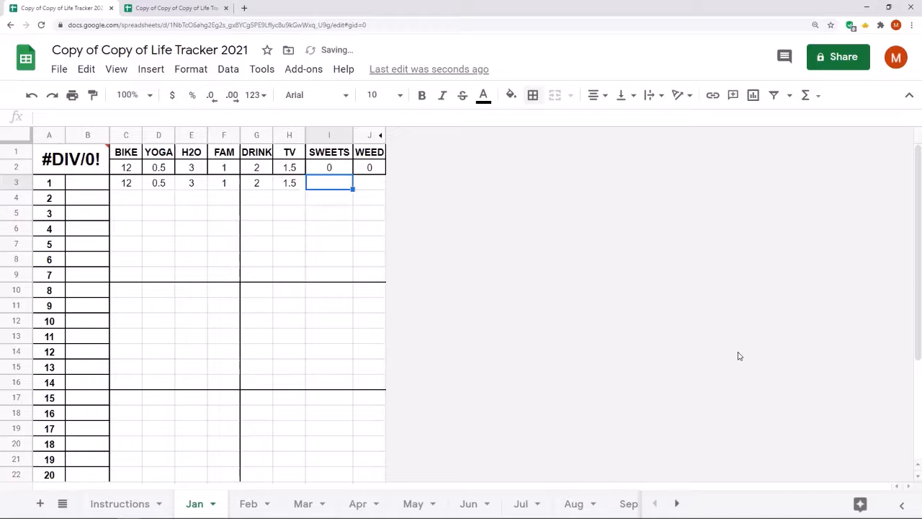
pyautogui.write('1')
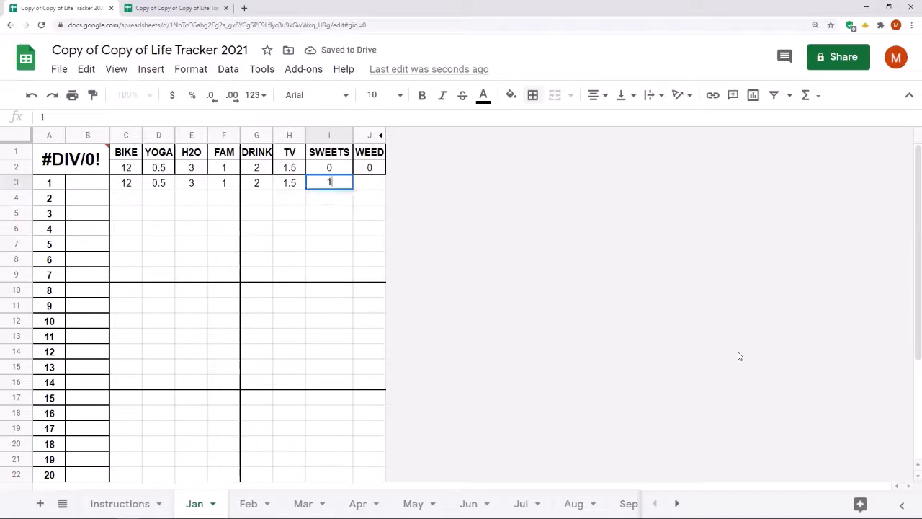
pyautogui.press('Tab')
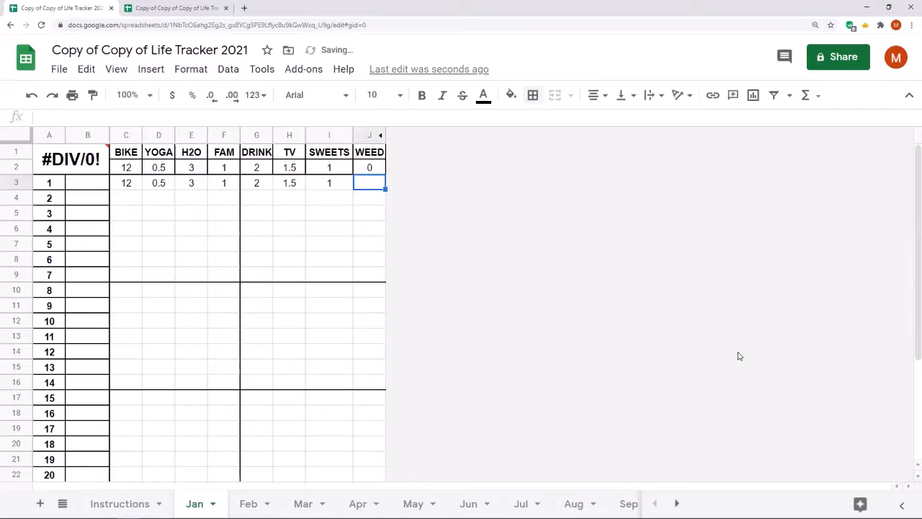
pyautogui.write('1')
pyautogui.press('Return')
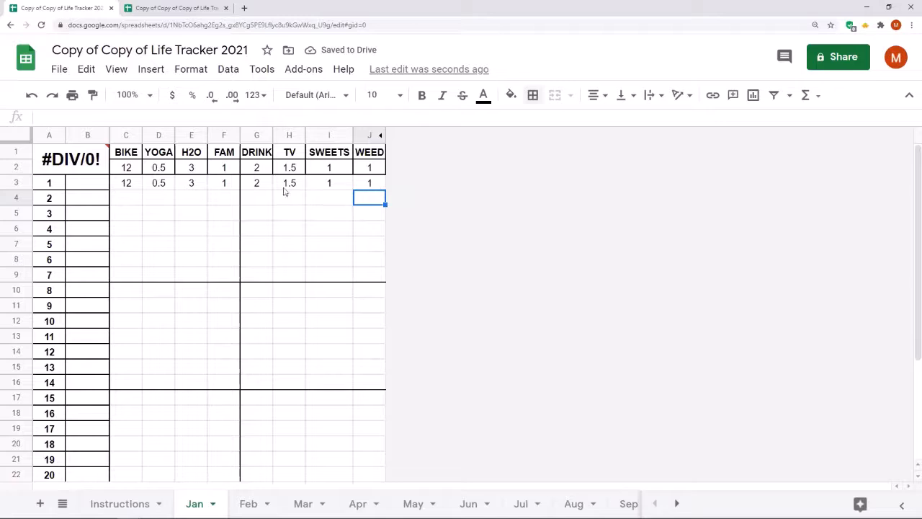
# Step: In the day 2 row, leave BIKE empty and enter 1 for YOGA and 4 for H2O
pyautogui.click(132, 200)
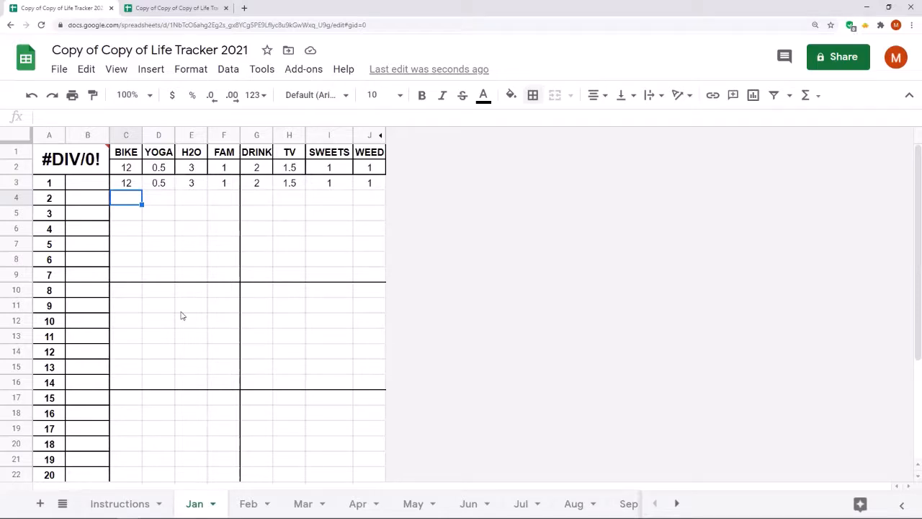
pyautogui.press('Right')
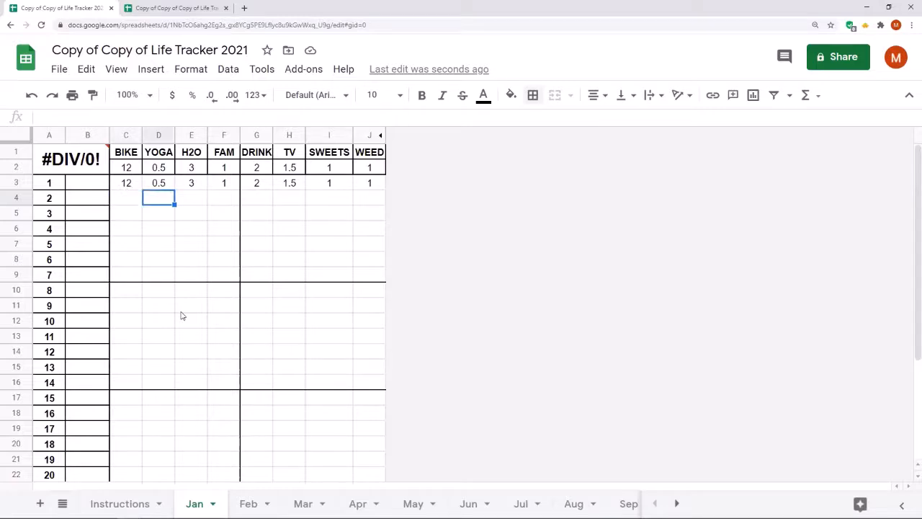
pyautogui.write('1')
pyautogui.press('Right')
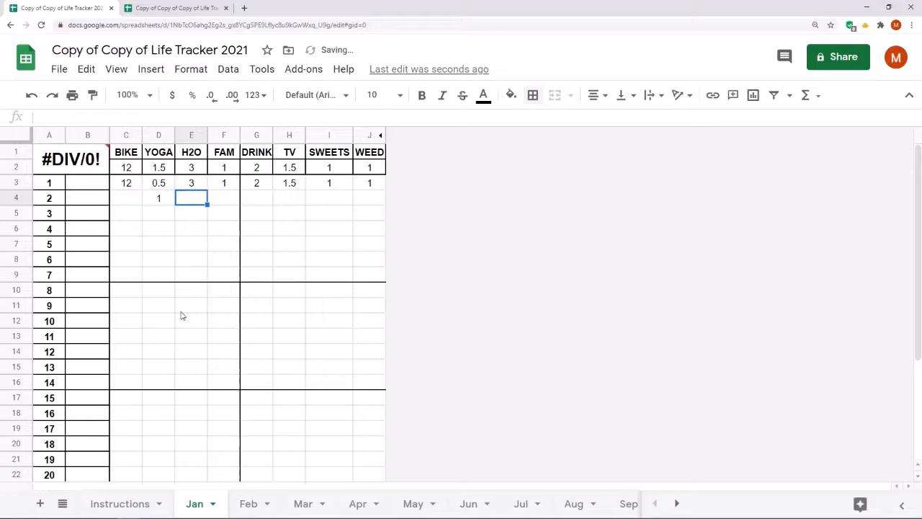
pyautogui.write('4')
pyautogui.press('Right')
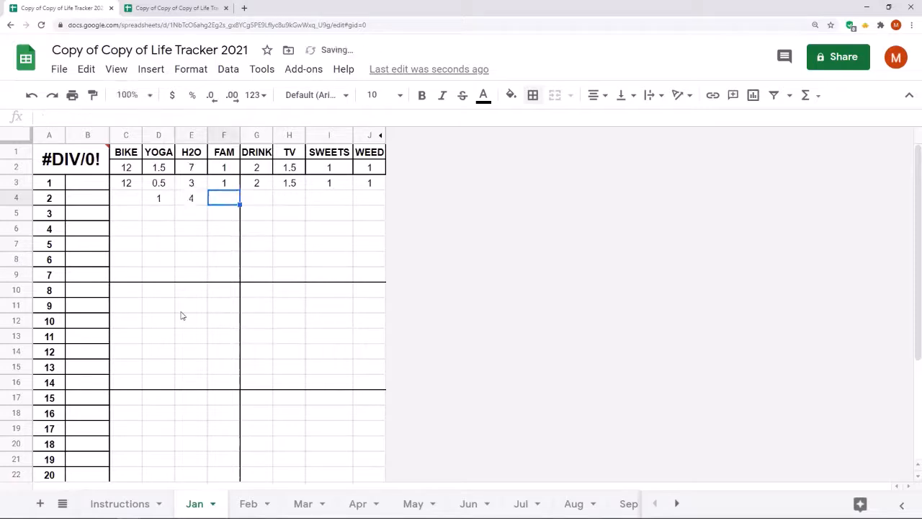
# Step: Skipping FAM and SWEETS, enter 4 for DRINK, 0.5 for TV and 2 for WEED in the day 2 row
pyautogui.press('Right')
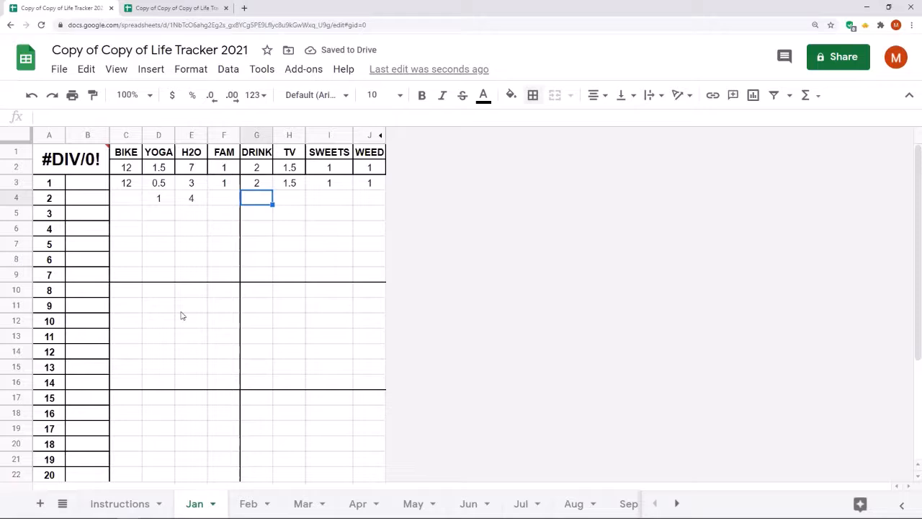
pyautogui.write('4')
pyautogui.press('Right')
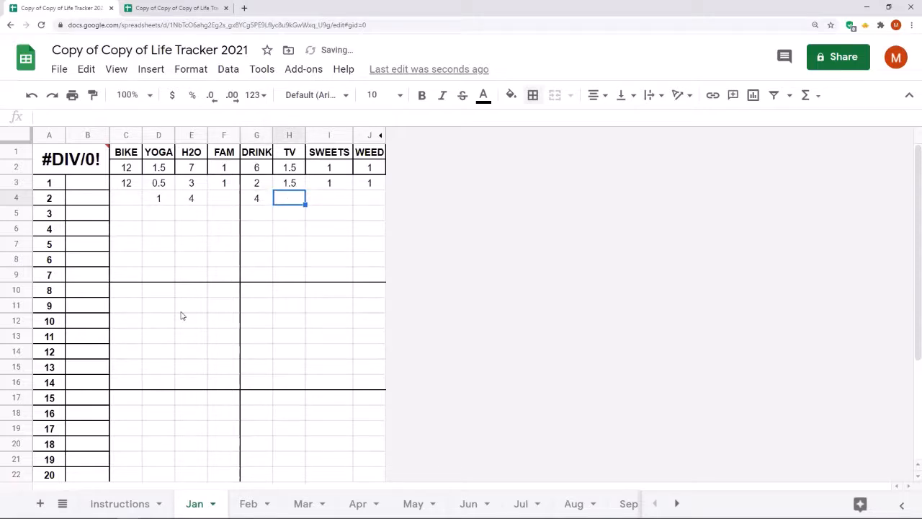
pyautogui.write('0.5')
pyautogui.press('Right')
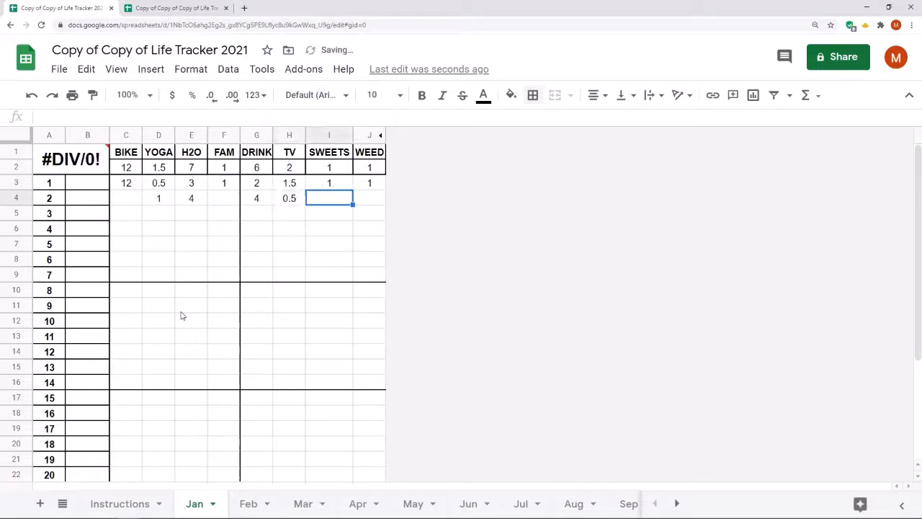
pyautogui.press('Right')
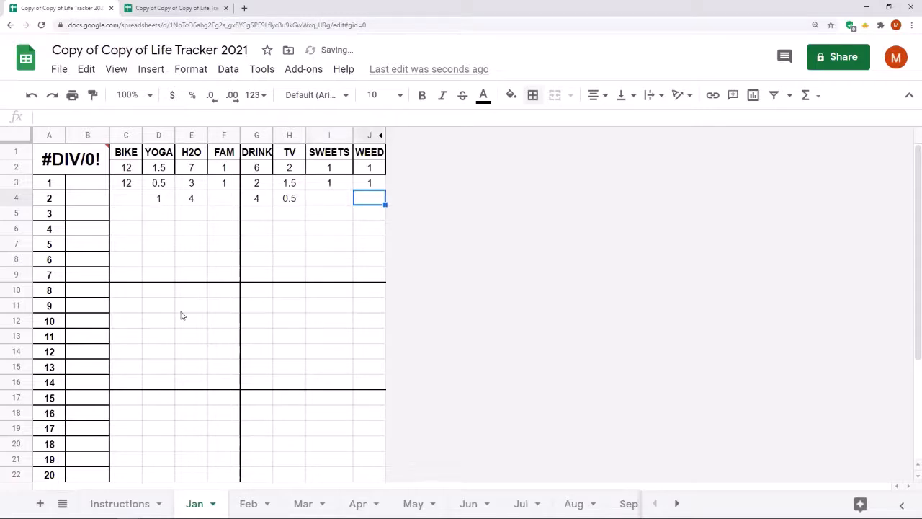
pyautogui.write('2')
pyautogui.press('Return')
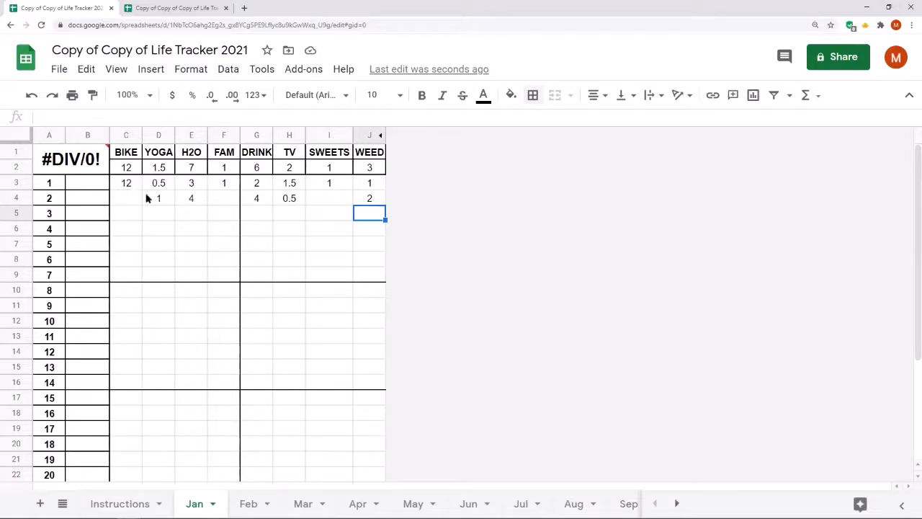
pyautogui.moveTo(128, 169); pyautogui.dragTo(394, 173)
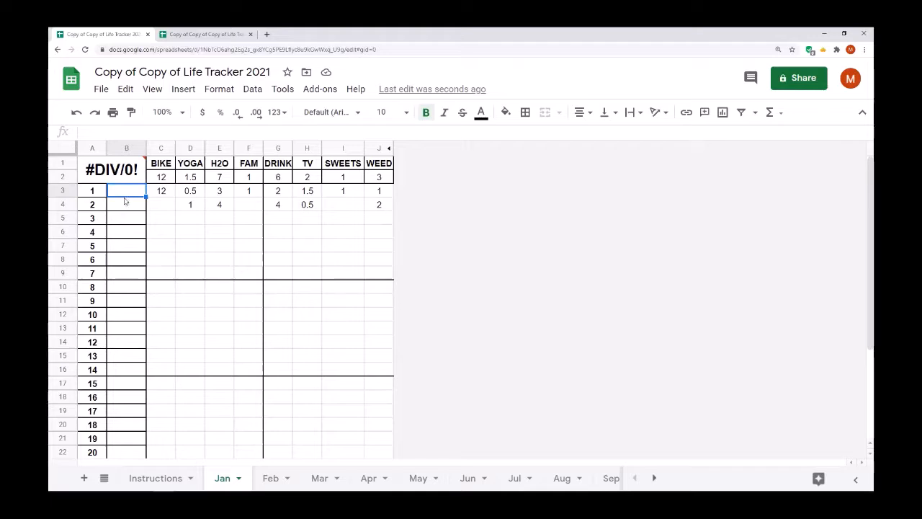
pyautogui.moveTo(124, 195); pyautogui.dragTo(134, 292)
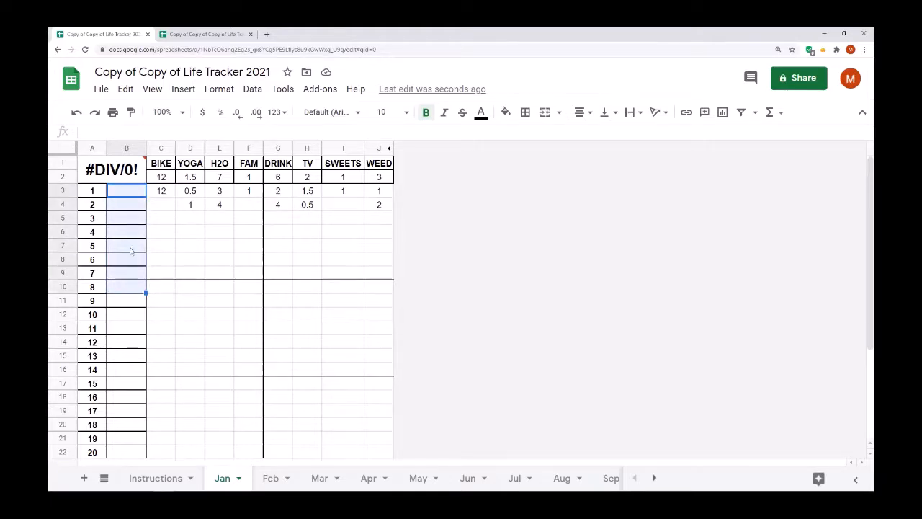
pyautogui.click(127, 195)
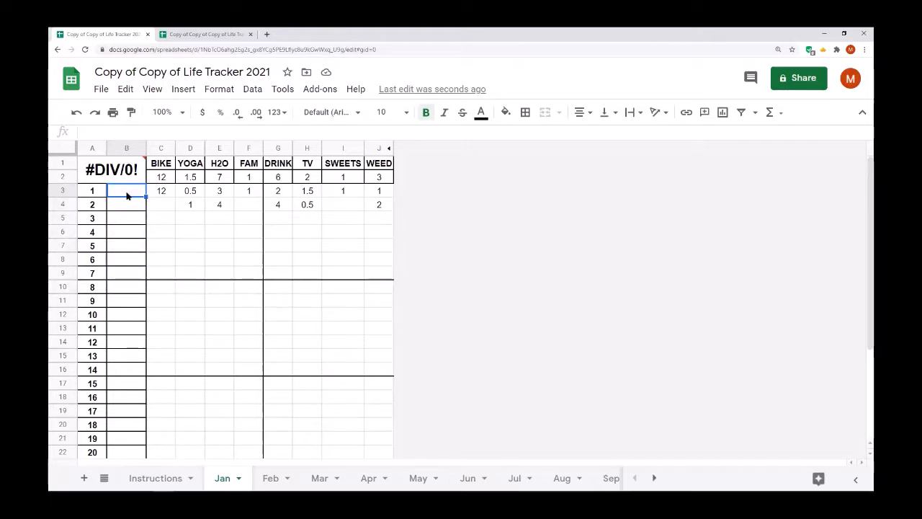
pyautogui.click(118, 149)
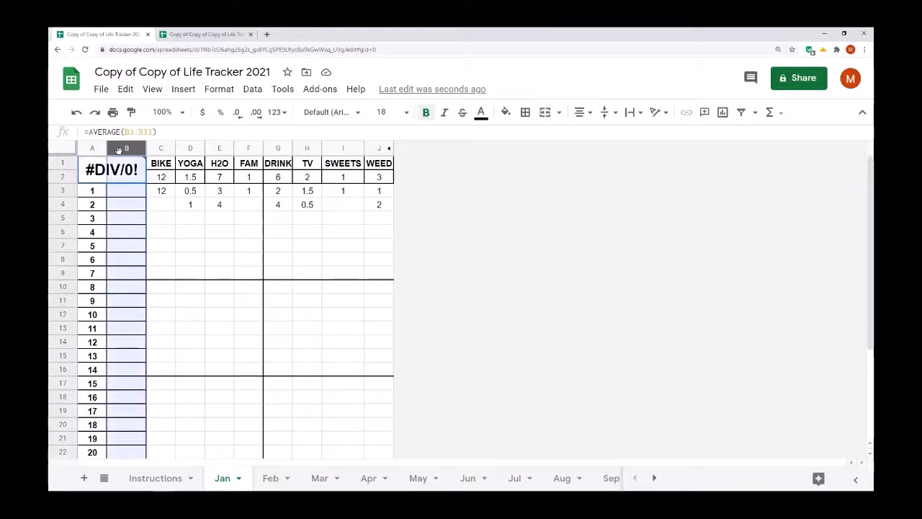
# Step: Start the day 1 score formula in cell B3 by adding the four good habits: =C3+D3+E3+F3
pyautogui.click(117, 192)
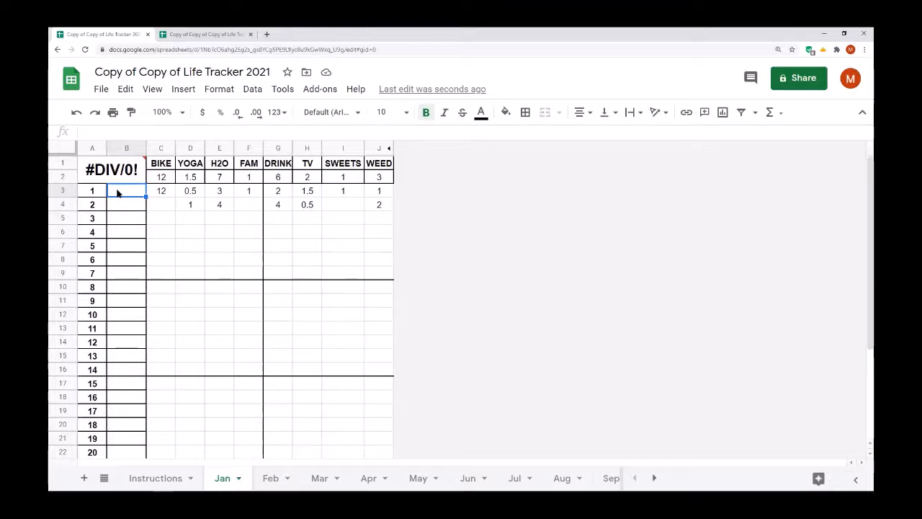
pyautogui.write('=')
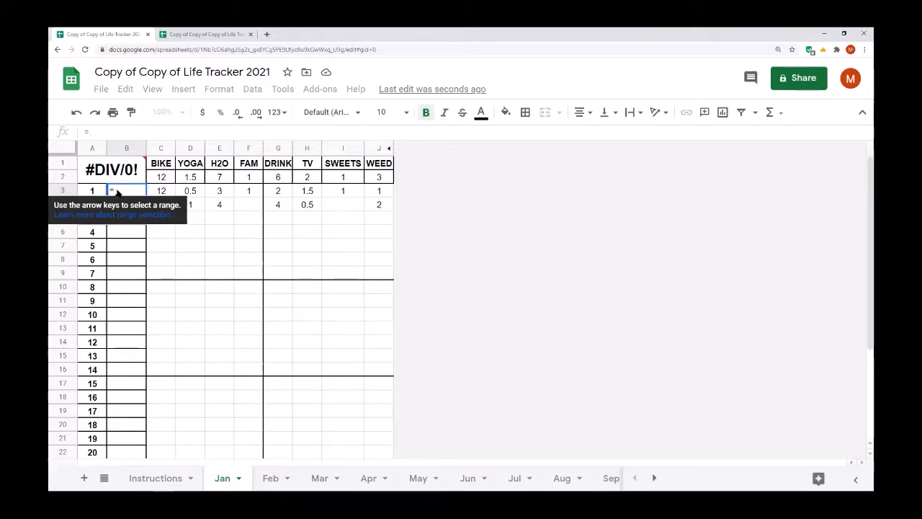
pyautogui.click(161, 191)
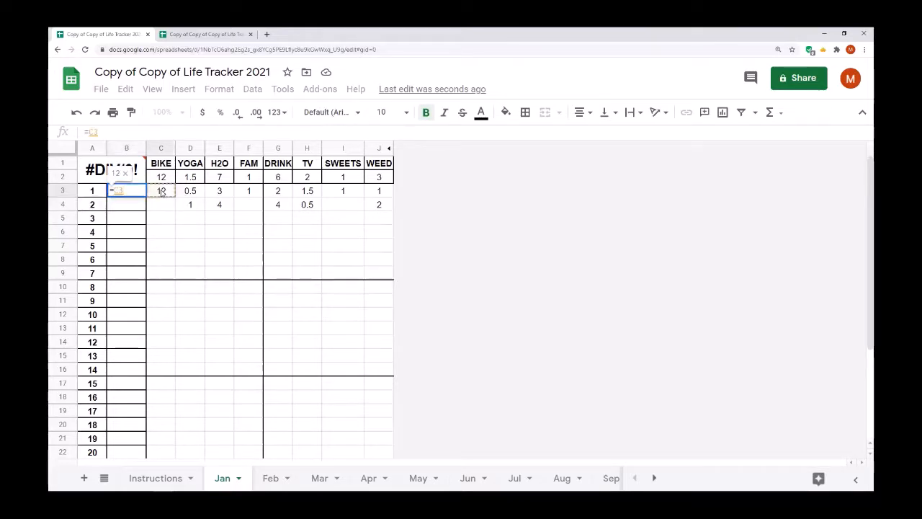
pyautogui.write('+')
pyautogui.click(193, 193)
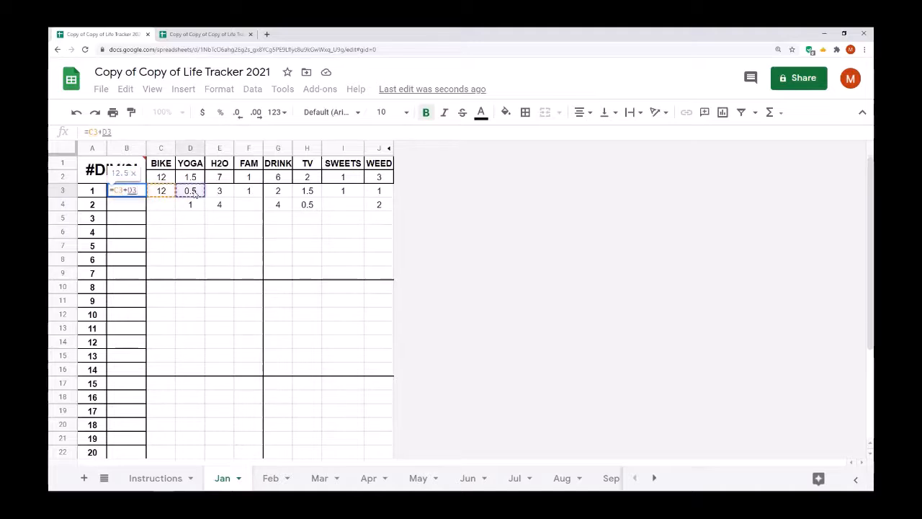
pyautogui.write('+')
pyautogui.click(219, 193)
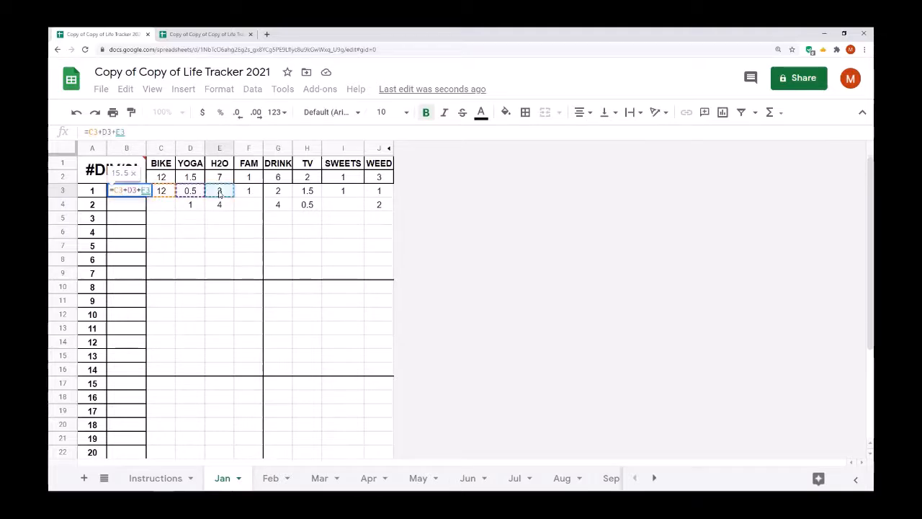
pyautogui.write('+')
pyautogui.click(247, 191)
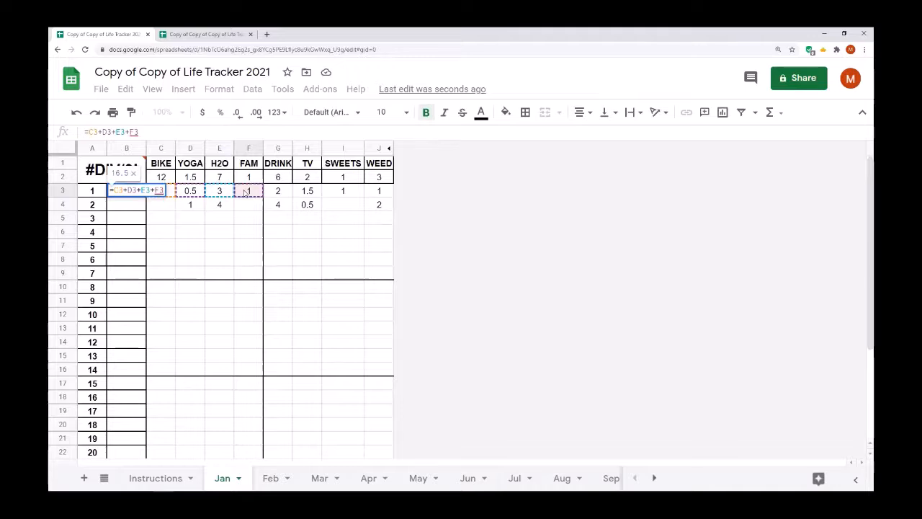
# Step: Subtract the four bad habits G3, H3, I3 and J3 in the day 1 score formula and commit it
pyautogui.write('-')
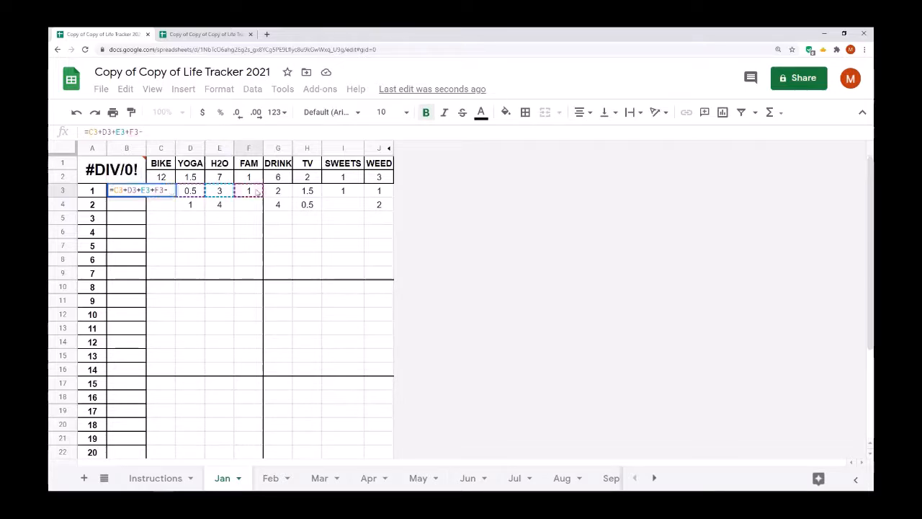
pyautogui.click(270, 190)
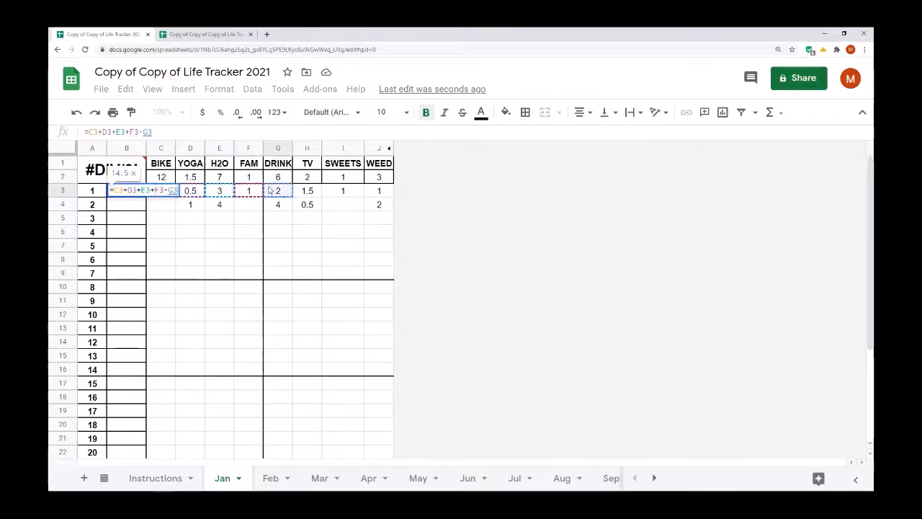
pyautogui.write('-')
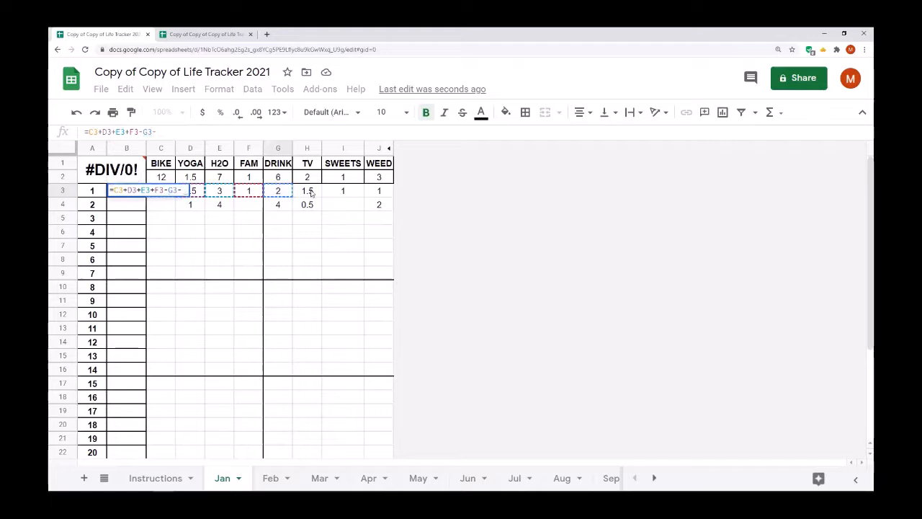
pyautogui.click(309, 191)
pyautogui.write('-')
pyautogui.click(344, 197)
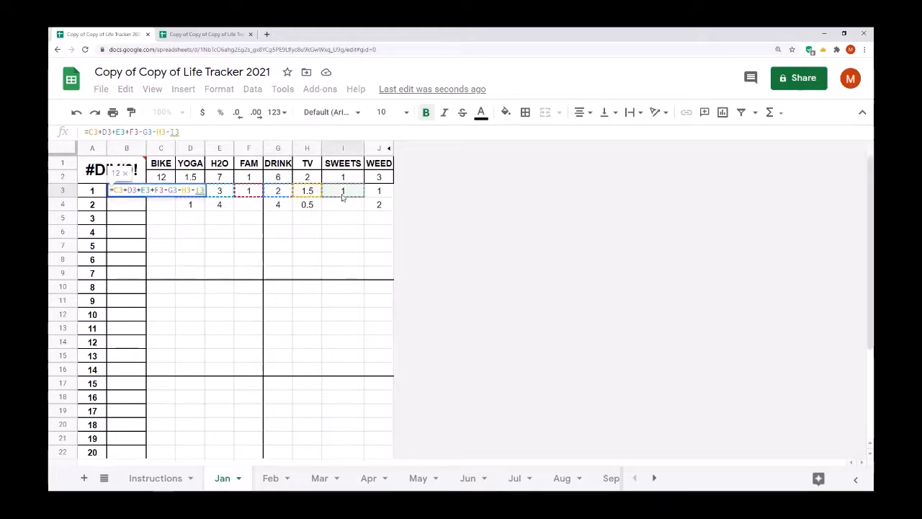
pyautogui.write('-')
pyautogui.click(379, 193)
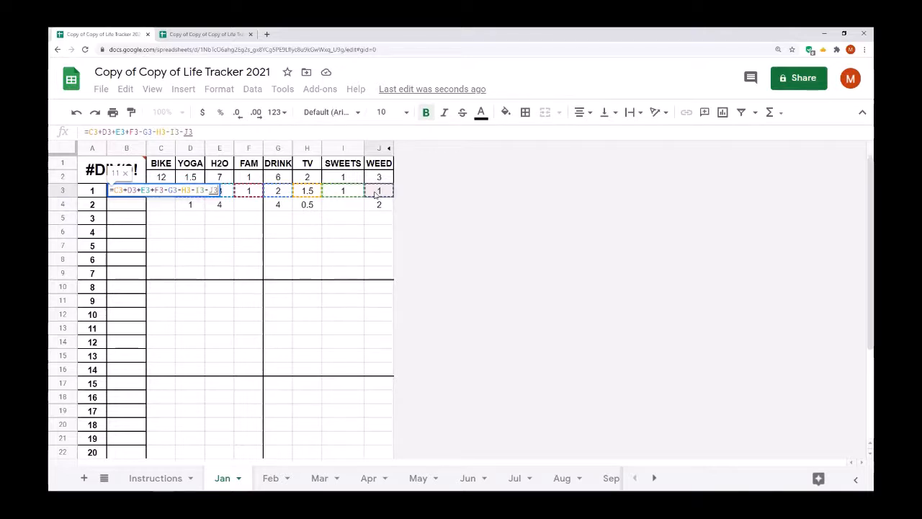
pyautogui.press('Return')
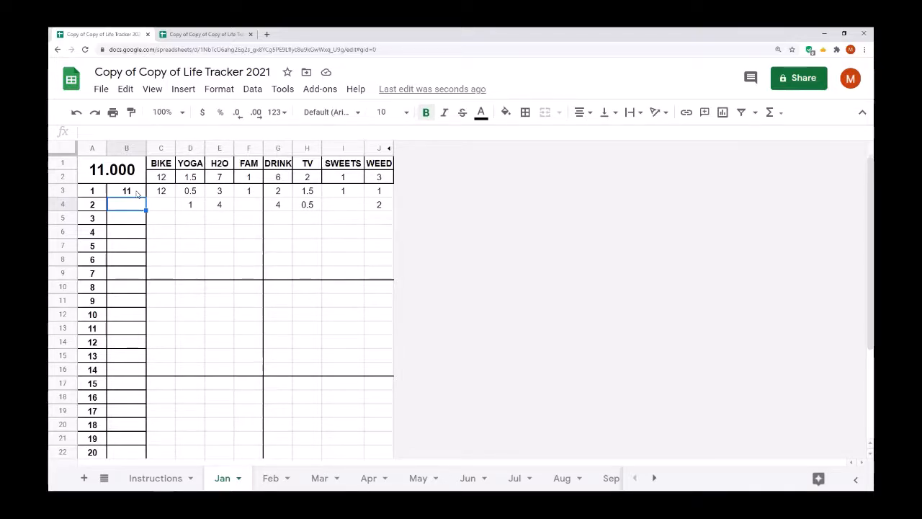
# Step: In the day 1 score formula in B3, weight the BIKE value by dividing it by 10: (C3/10)
pyautogui.click(136, 193)
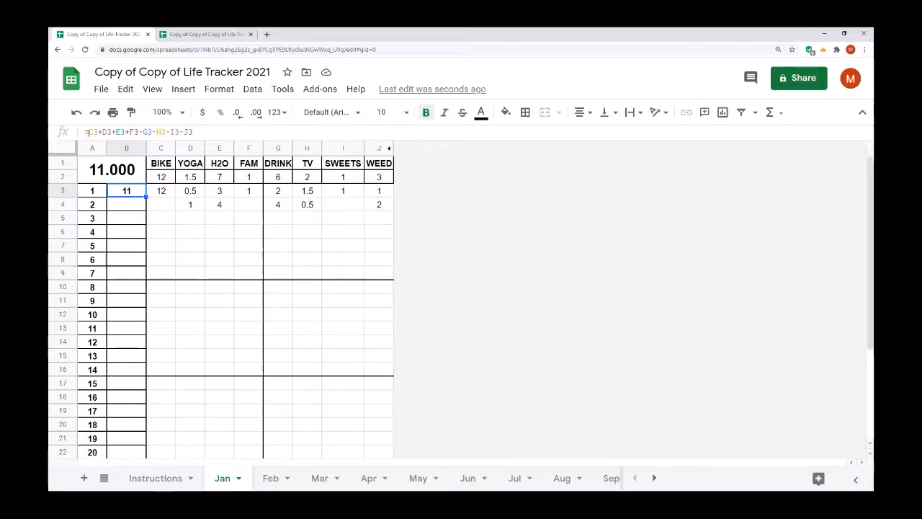
pyautogui.click(89, 133)
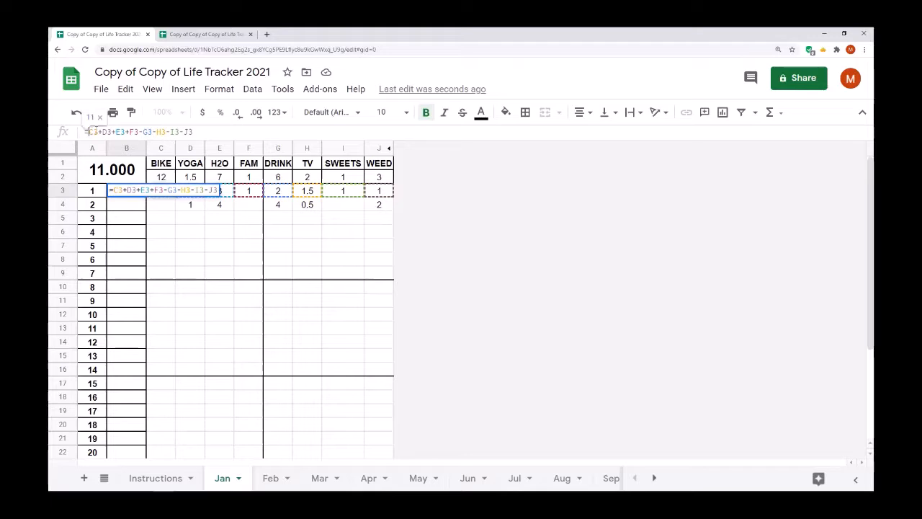
pyautogui.write('(')
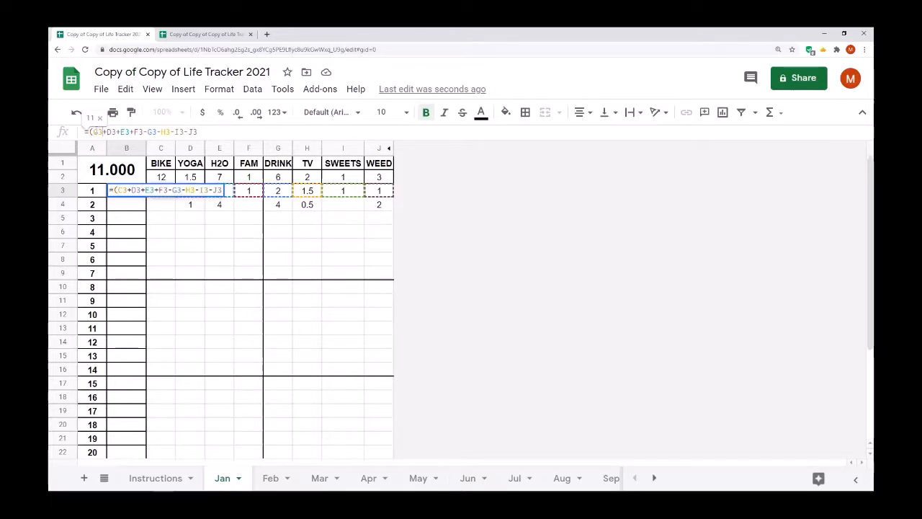
pyautogui.press('Right')
pyautogui.press('Right')
pyautogui.write(')')
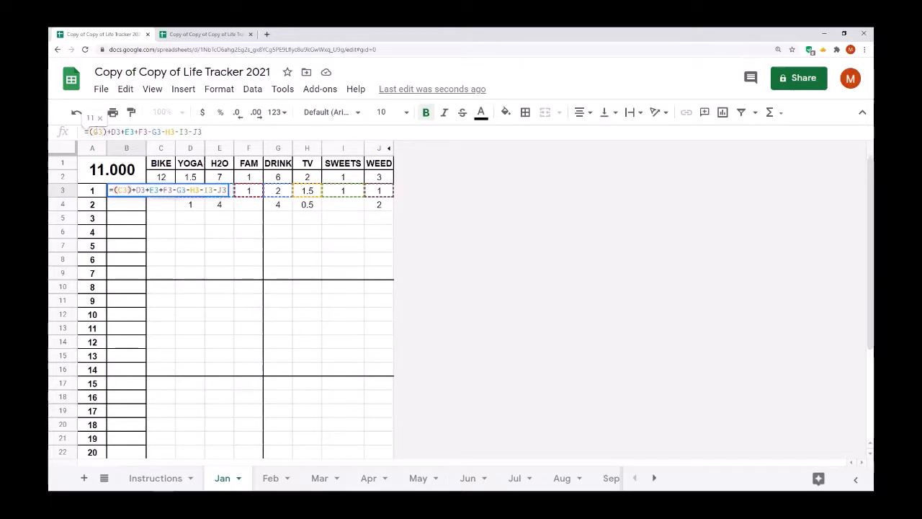
pyautogui.write('/')
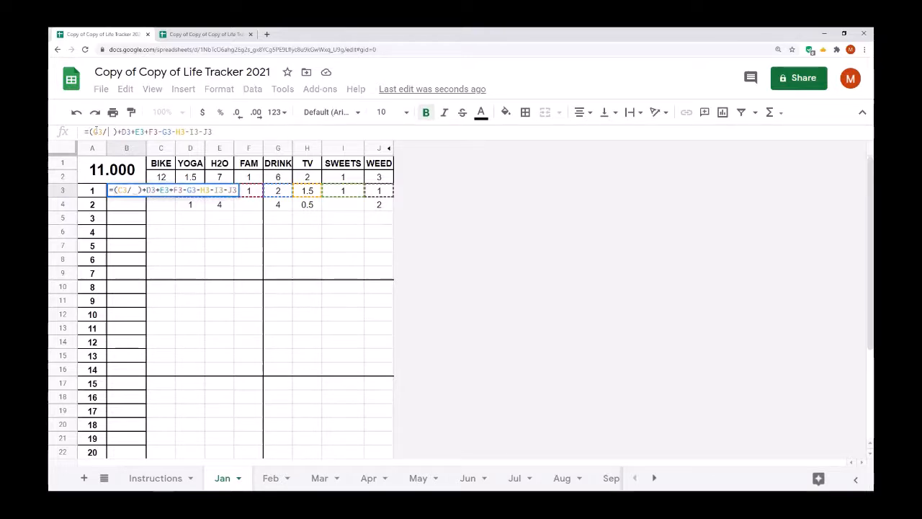
pyautogui.write('10')
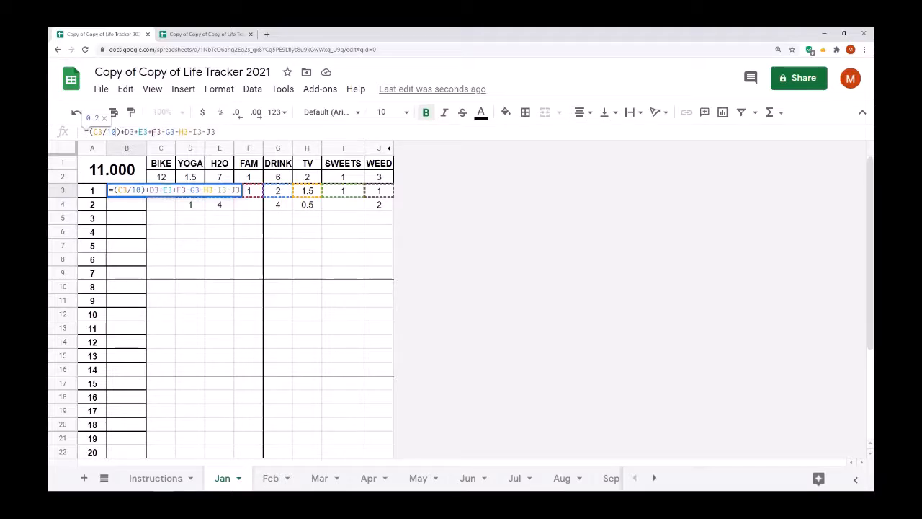
# Step: Double the FAM value in the day 1 score formula as (2*F3)
pyautogui.click(152, 132)
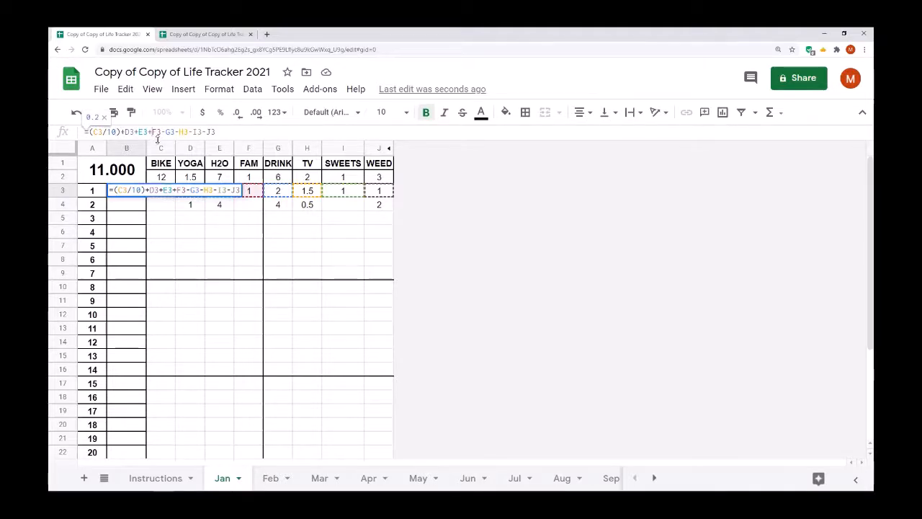
pyautogui.write('(2')
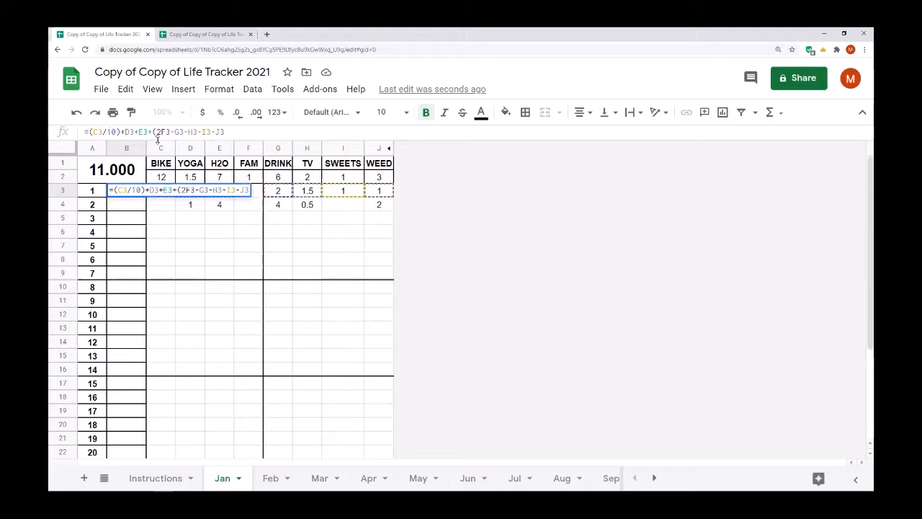
pyautogui.write('*')
pyautogui.press('Right')
pyautogui.press('Right')
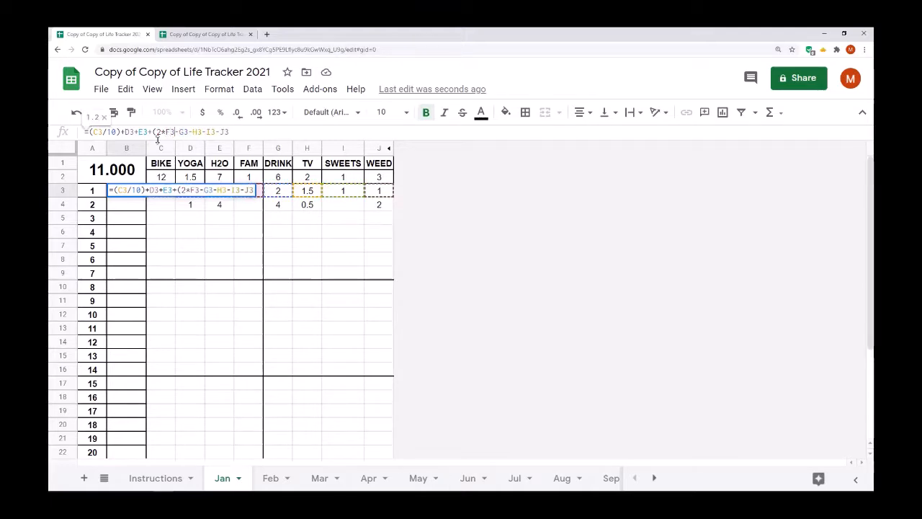
pyautogui.write(')')
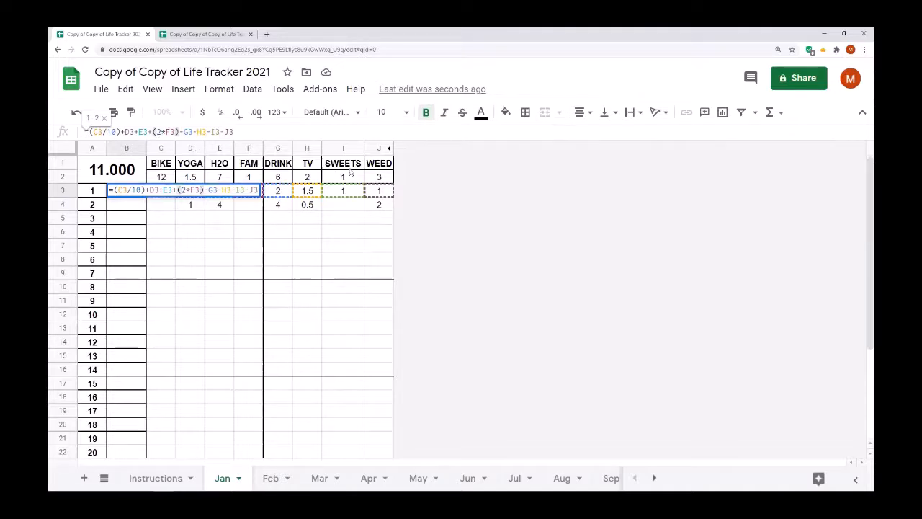
# Step: Double the subtracted SWEETS value in the day 1 score formula as (2*I3) and commit the formula
pyautogui.click(210, 132)
pyautogui.write('(2*F3')
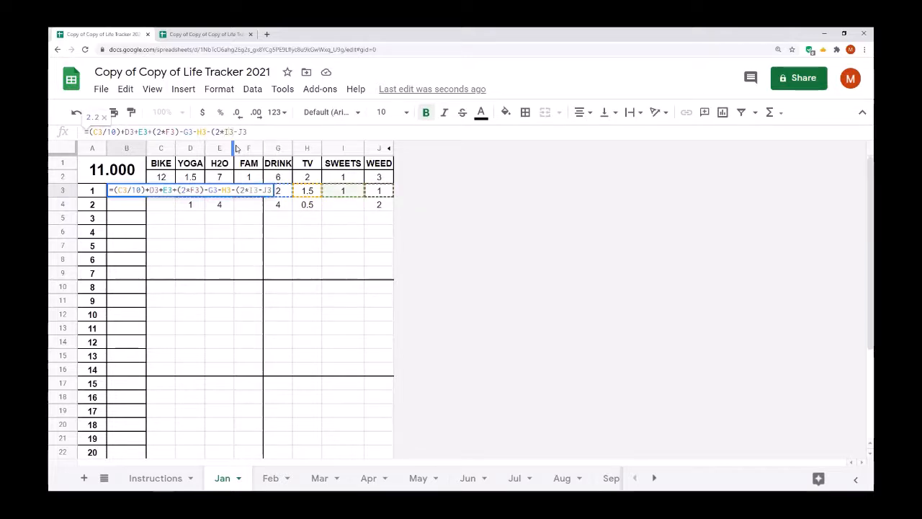
pyautogui.write(')')
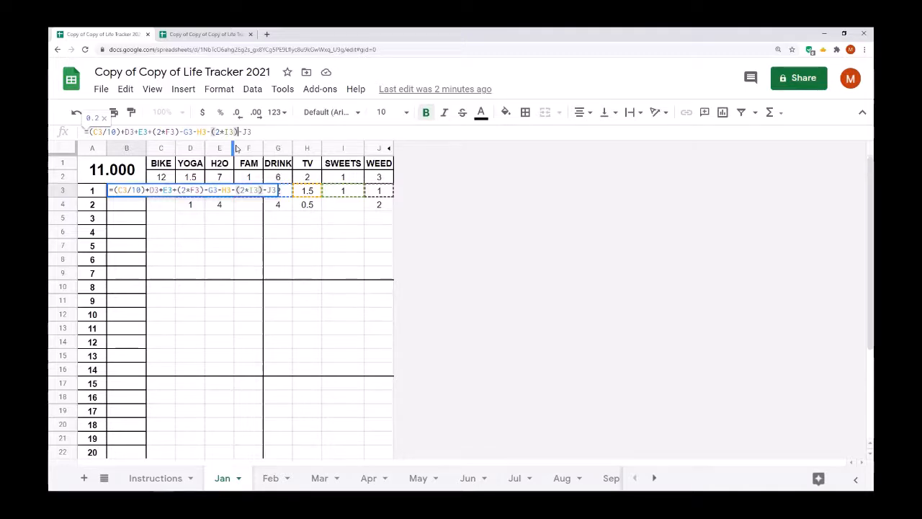
pyautogui.press('Return')
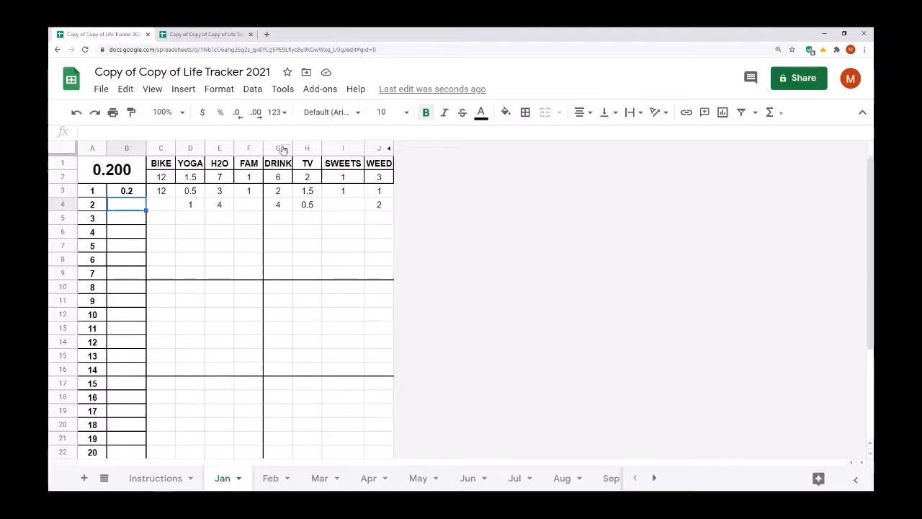
# Step: Fill the day 1 score formula down to day 2 and check the formula behind the monthly average score
pyautogui.click(133, 193)
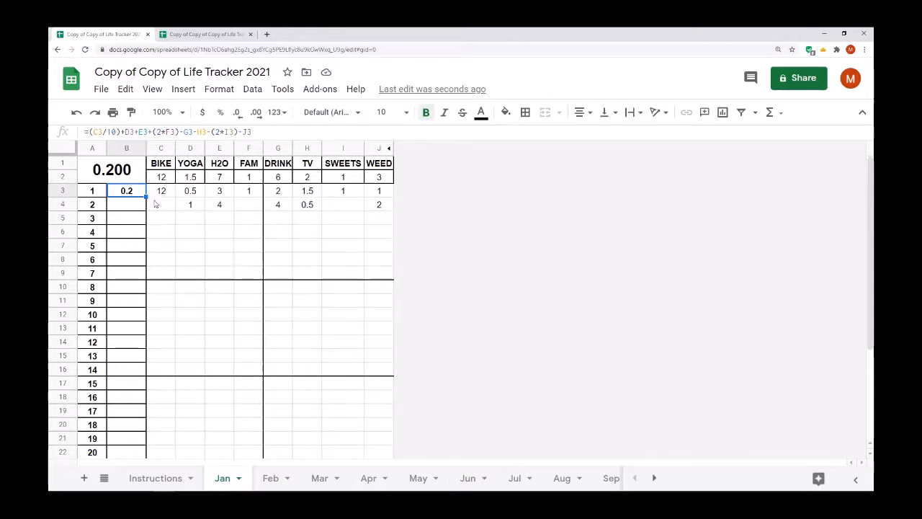
pyautogui.moveTo(145, 196); pyautogui.dragTo(146, 211)
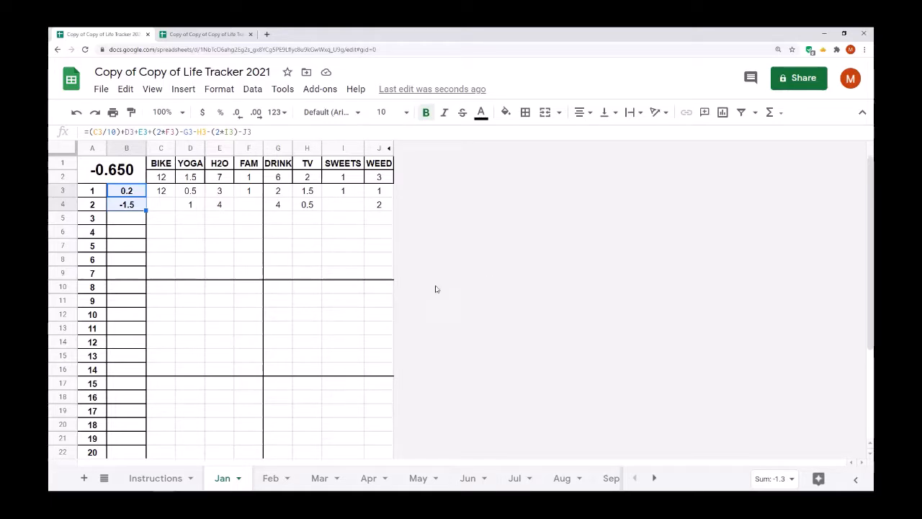
pyautogui.click(98, 166)
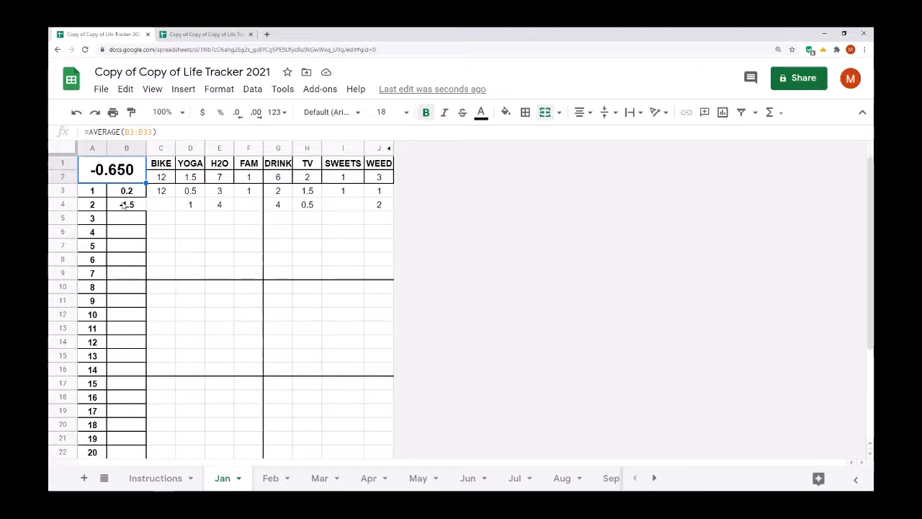
# Step: Try filling the day 2 score formula down through day 19, and undo the fill
pyautogui.click(123, 205)
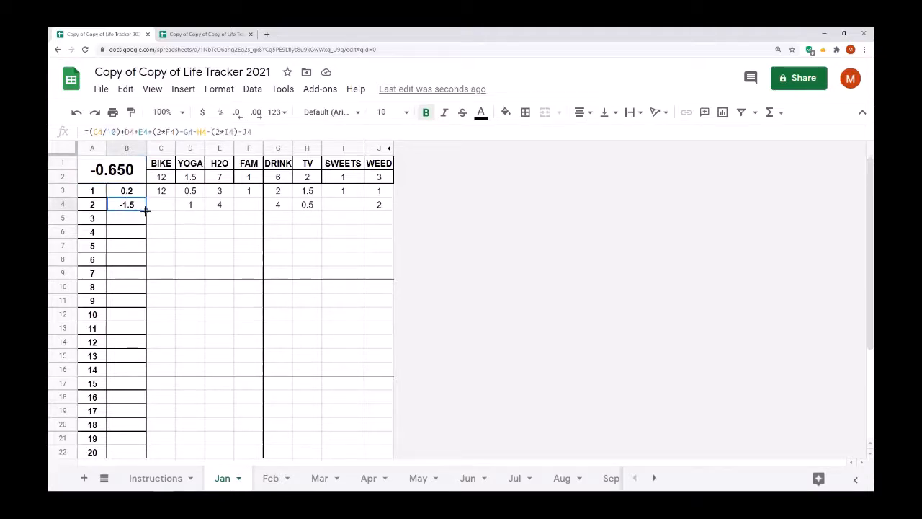
pyautogui.moveTo(144, 209); pyautogui.dragTo(144, 441)
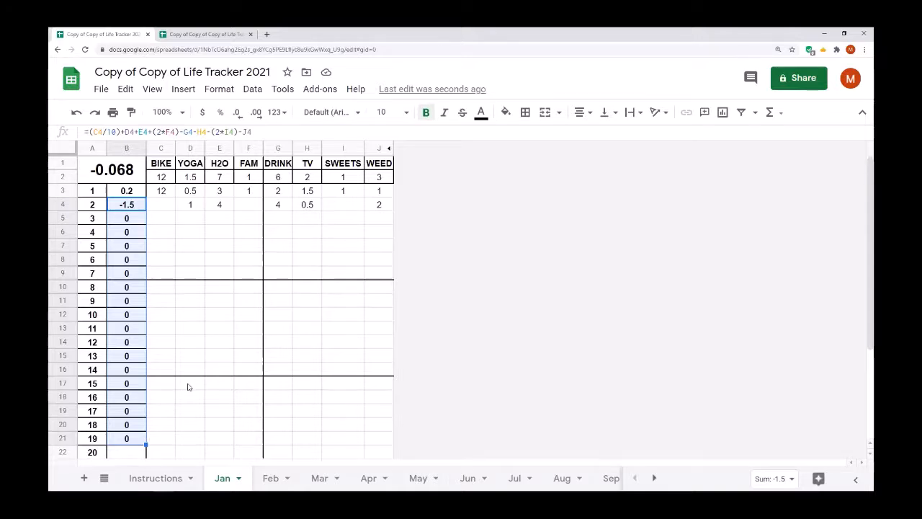
pyautogui.hotkey('ctrl', 'z')
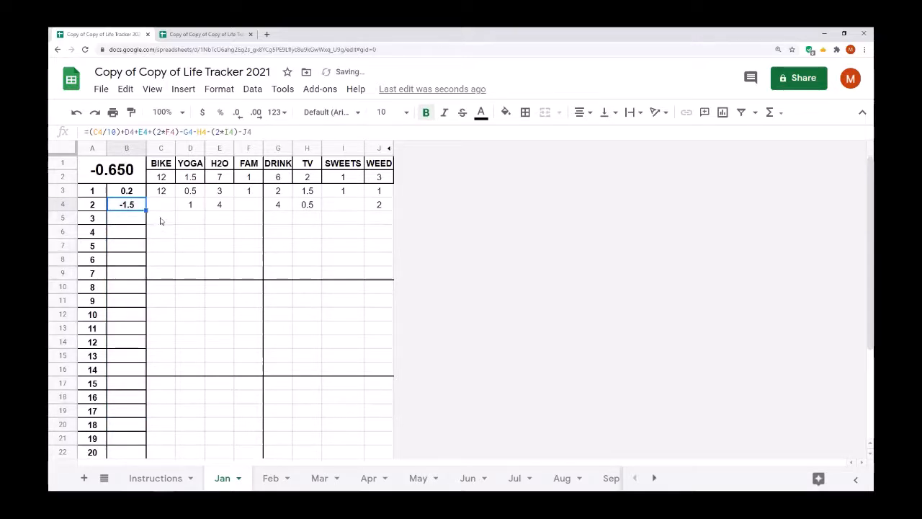
# Step: Extend the score formula from day 2 to the day 3 row only
pyautogui.click(160, 220)
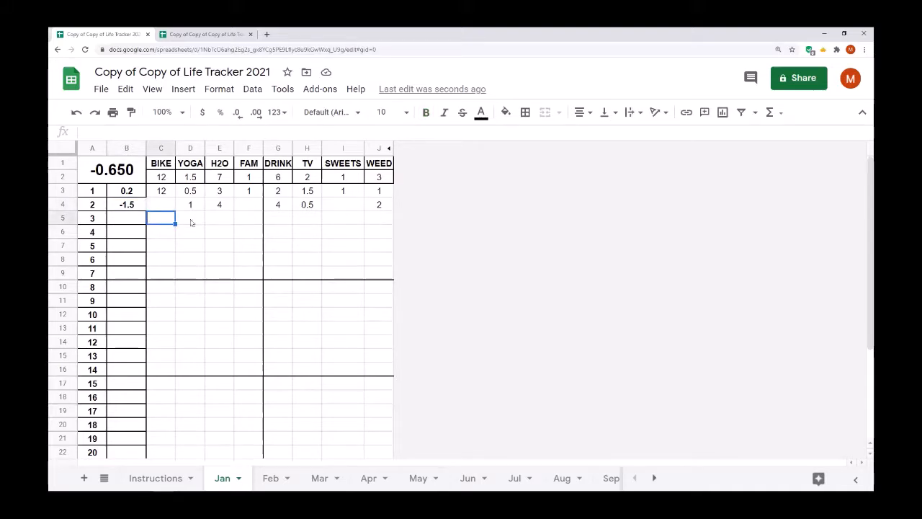
pyautogui.click(129, 205)
pyautogui.moveTo(144, 211); pyautogui.dragTo(142, 222)
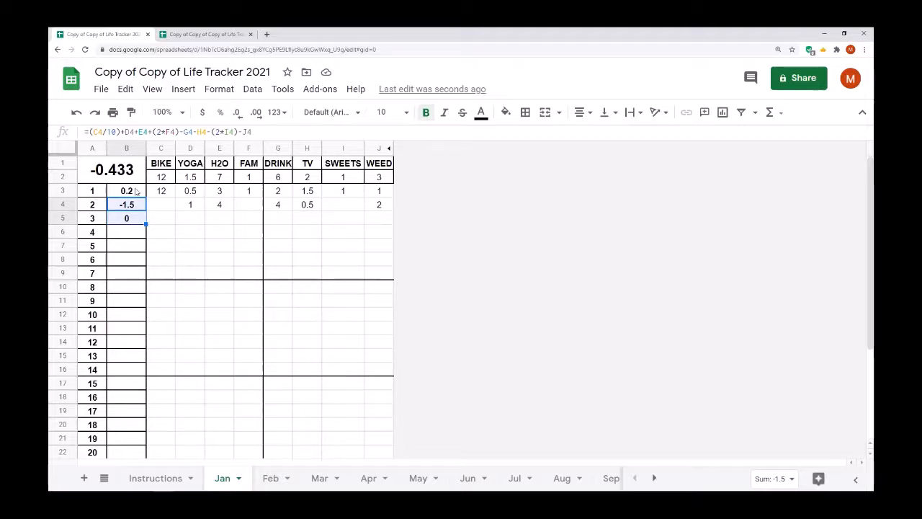
# Step: Copy the day 1 score formula from the Jan sheet into the day 1 score cell B3 of the Feb sheet
pyautogui.click(136, 191)
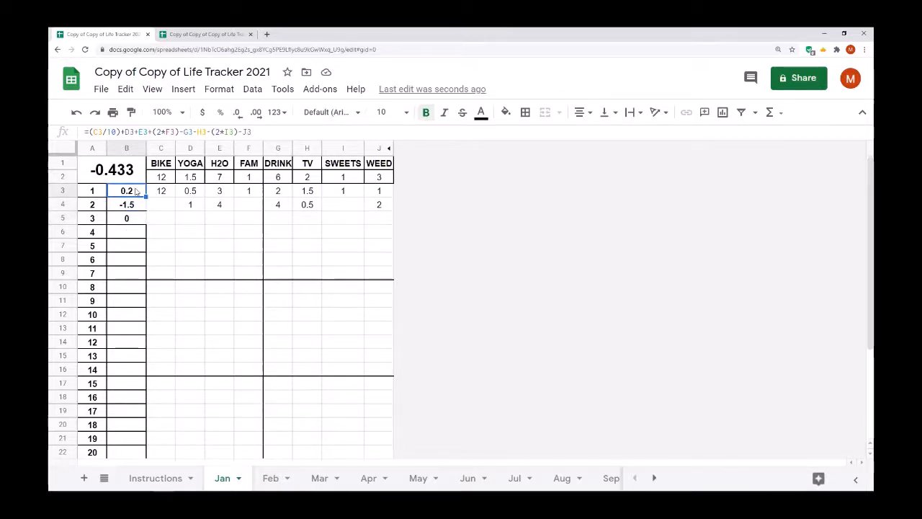
pyautogui.hotkey('ctrl', 'c')
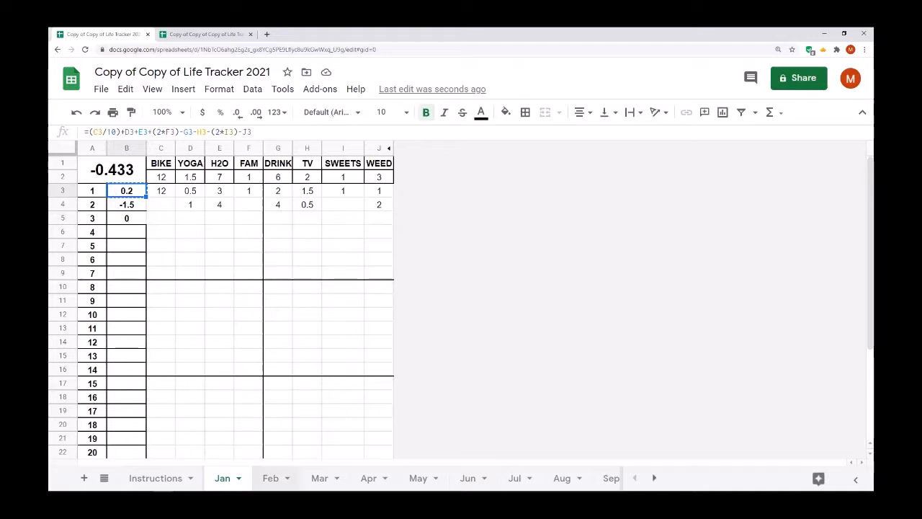
pyautogui.click(270, 477)
pyautogui.click(124, 195)
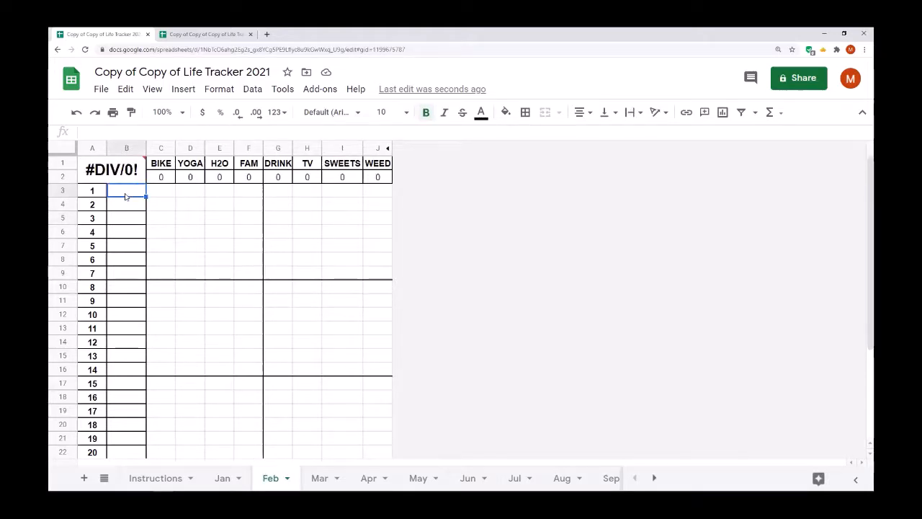
pyautogui.hotkey('ctrl', 'v')
pyautogui.press('Tab')
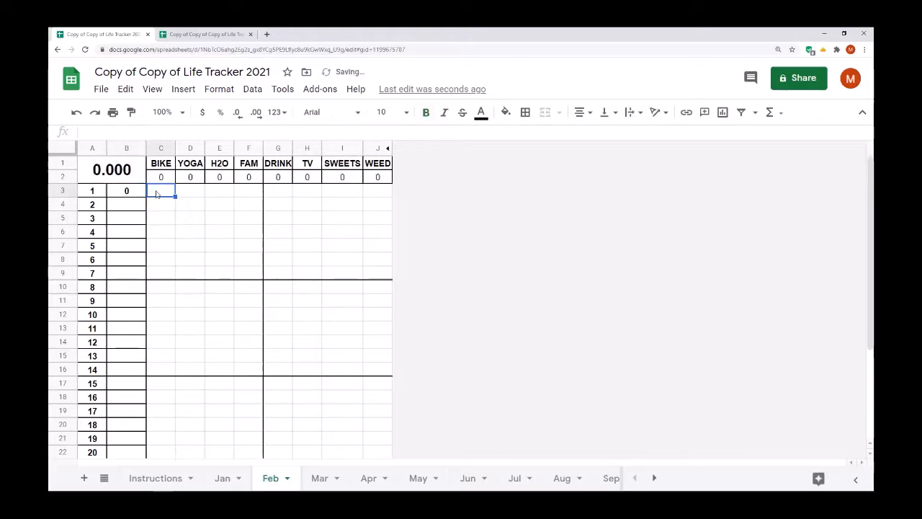
# Step: Review the formula pasted in the Feb sheet's B3, clear that cell and return to the Jan sheet
pyautogui.click(134, 196)
pyautogui.moveTo(251, 132); pyautogui.dragTo(88, 132)
pyautogui.click(195, 220)
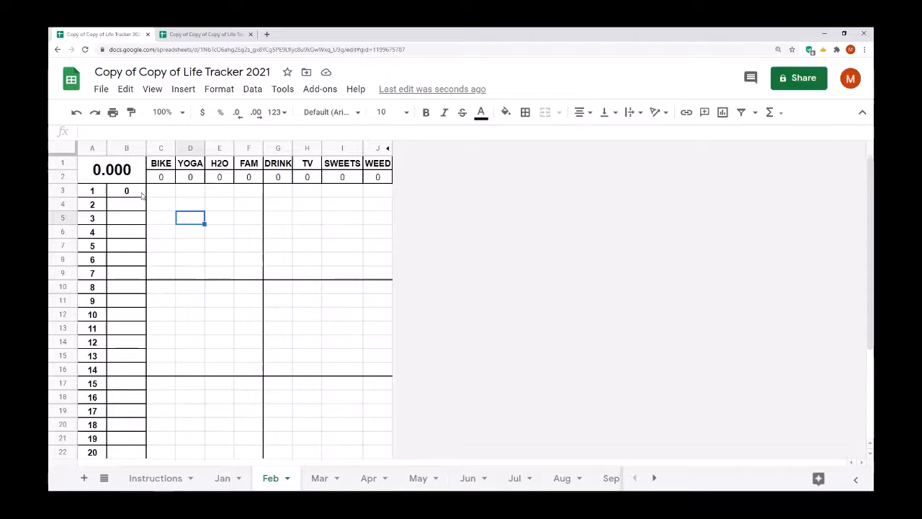
pyautogui.click(143, 194)
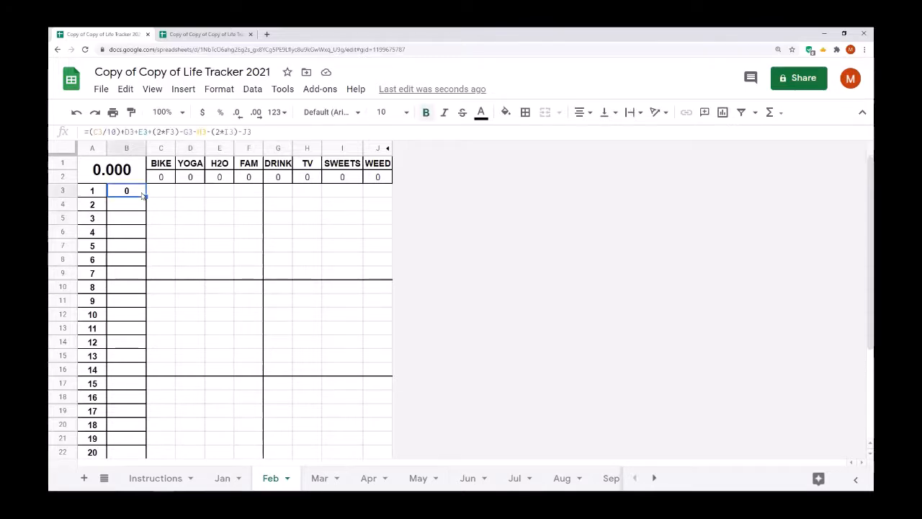
pyautogui.press('Delete')
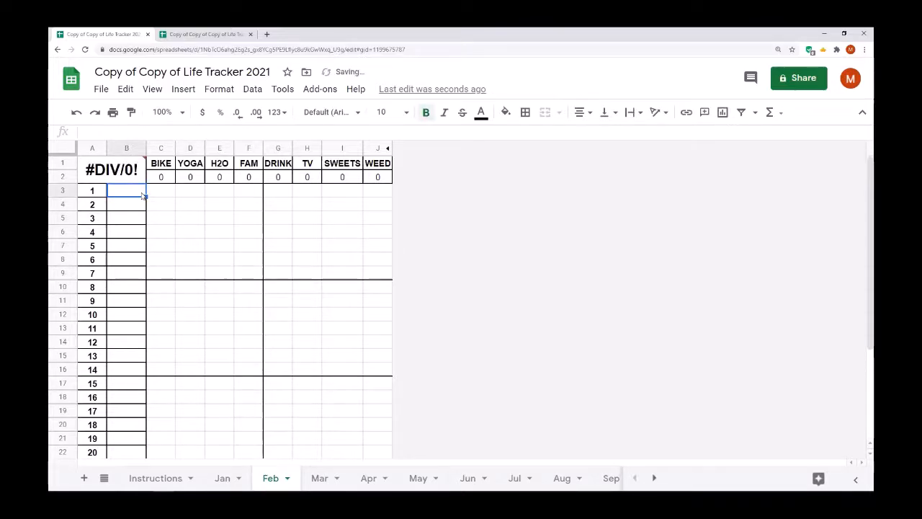
pyautogui.click(222, 477)
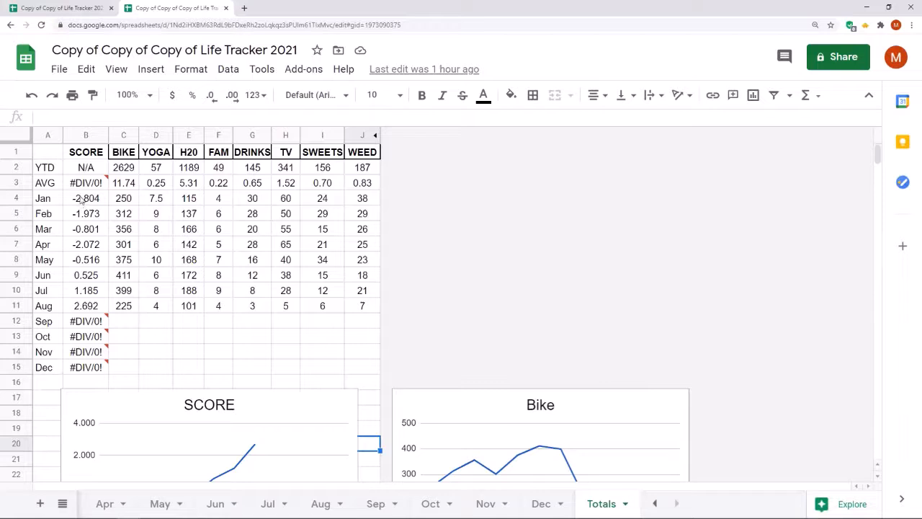
# Step: On the filled-in tracker copy's Totals sheet, examine how the monthly score and habit cells reference the individual month sheets
pyautogui.moveTo(82, 199); pyautogui.dragTo(365, 375)
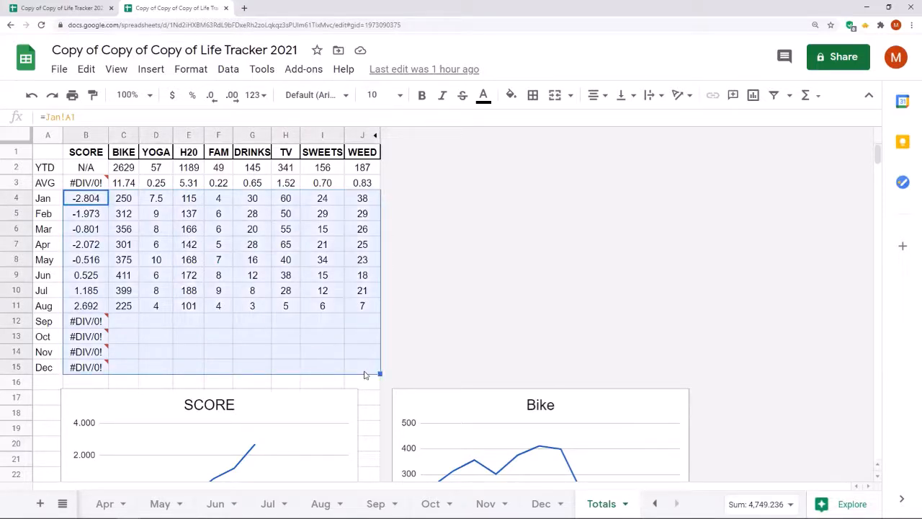
pyautogui.click(324, 246)
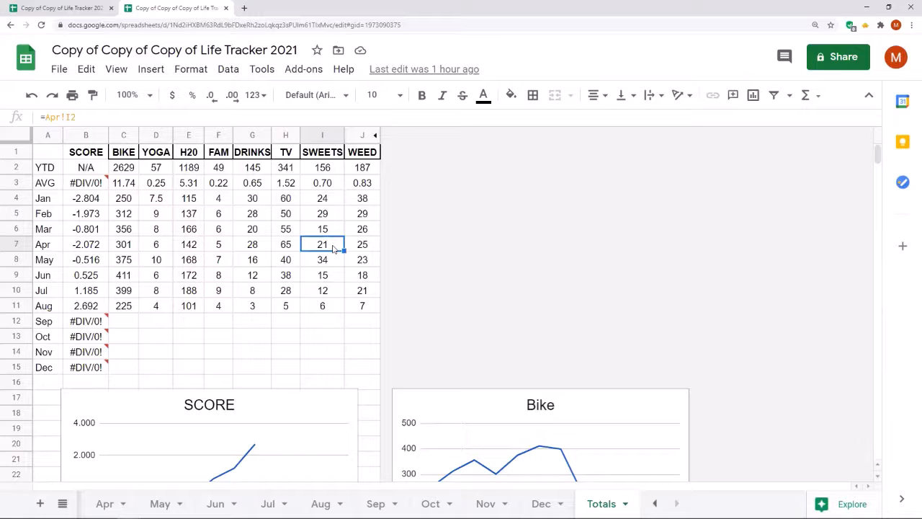
pyautogui.click(256, 229)
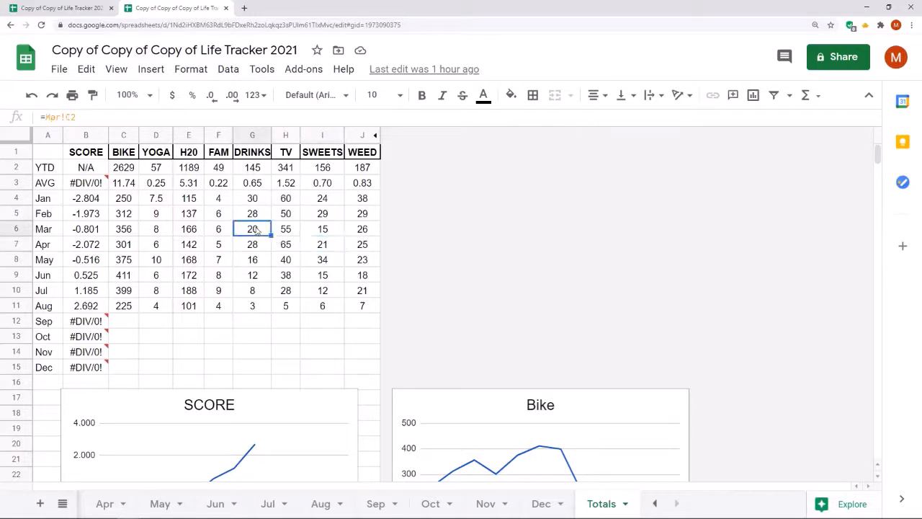
pyautogui.click(114, 197)
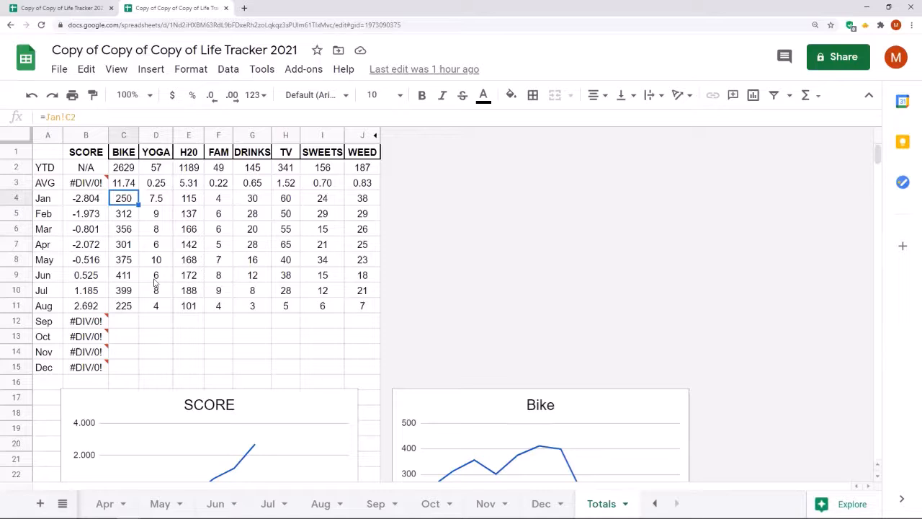
pyautogui.click(83, 200)
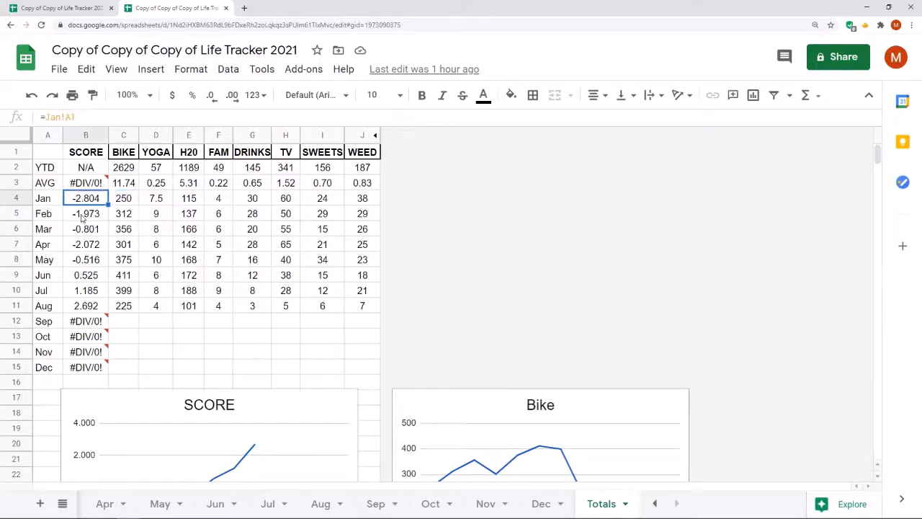
pyautogui.click(82, 218)
pyautogui.click(83, 230)
pyautogui.click(84, 248)
pyautogui.click(85, 265)
pyautogui.click(85, 286)
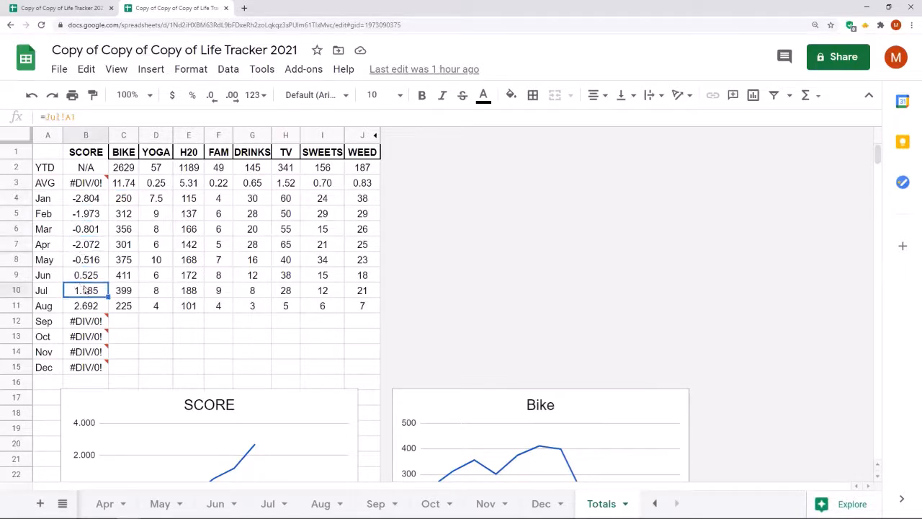
# Step: On the Totals sheet, check the August score's sheet reference and examine the monthly line charts for the score and every habit
pyautogui.click(85, 305)
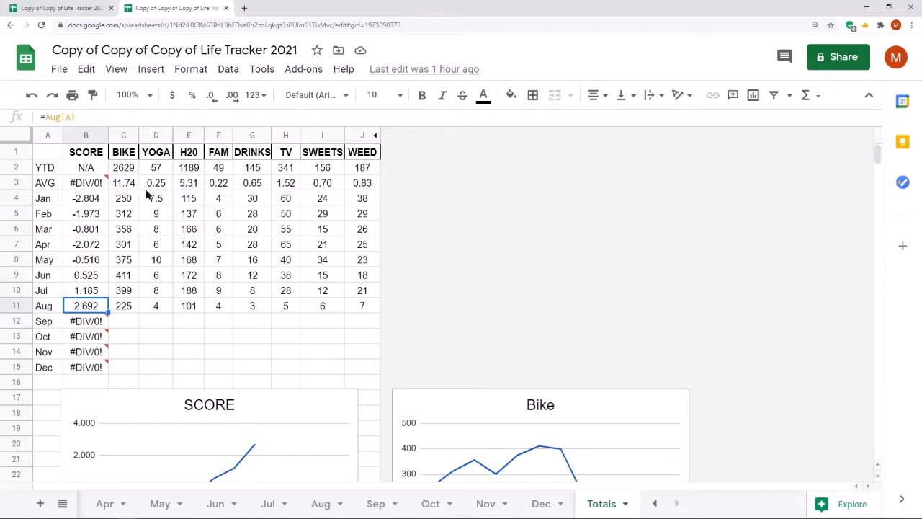
pyautogui.scroll(-5, 144, 263)
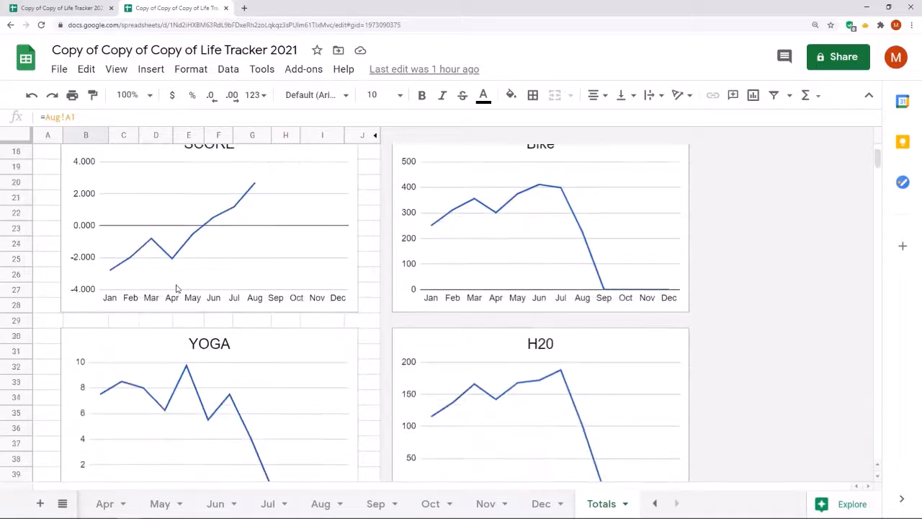
pyautogui.scroll(1, 177, 289)
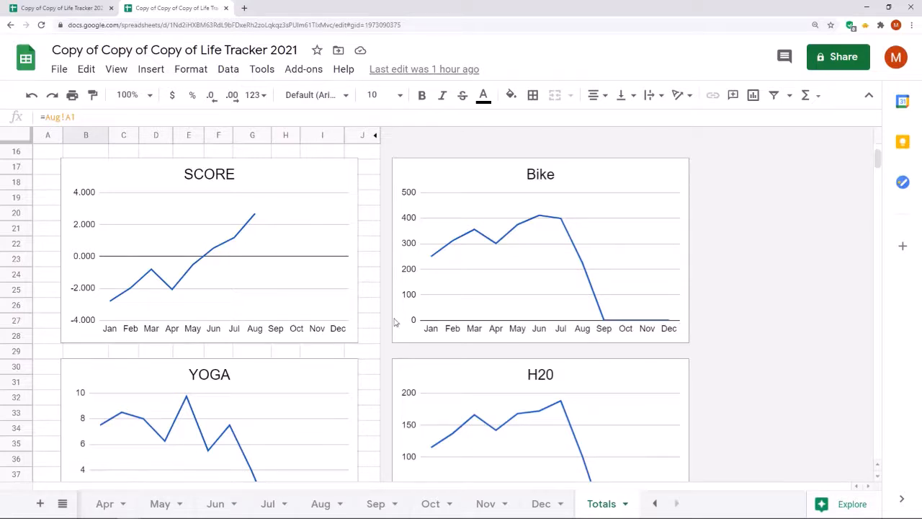
pyautogui.scroll(-1, 353, 270)
pyautogui.scroll(-7, 353, 270)
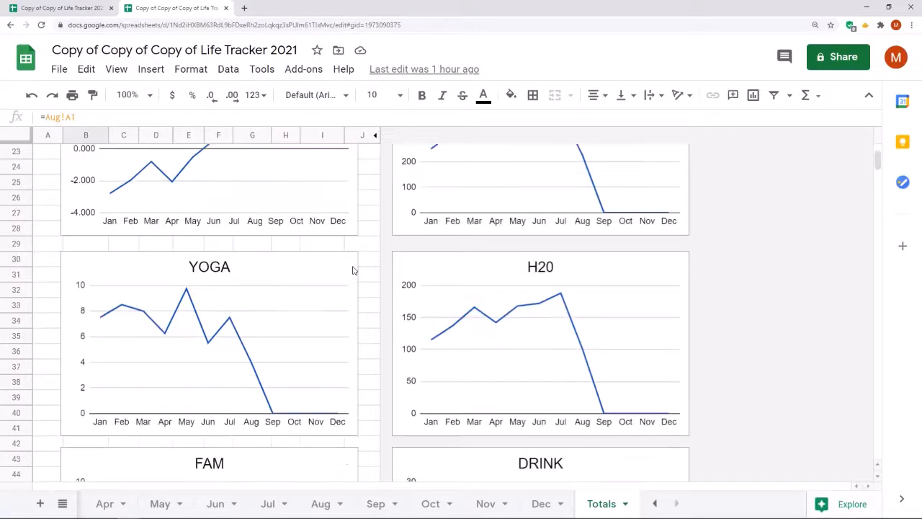
pyautogui.scroll(-4, 352, 270)
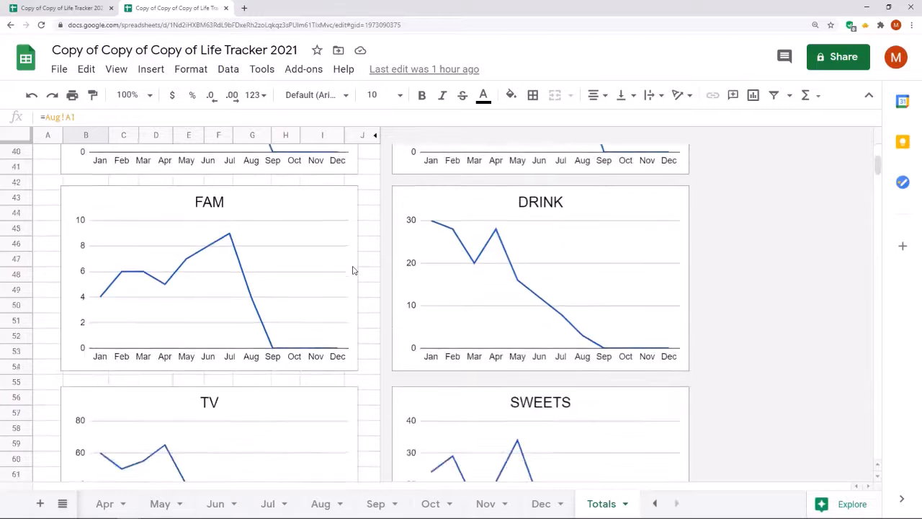
pyautogui.scroll(-2, 353, 270)
pyautogui.scroll(-10, 353, 270)
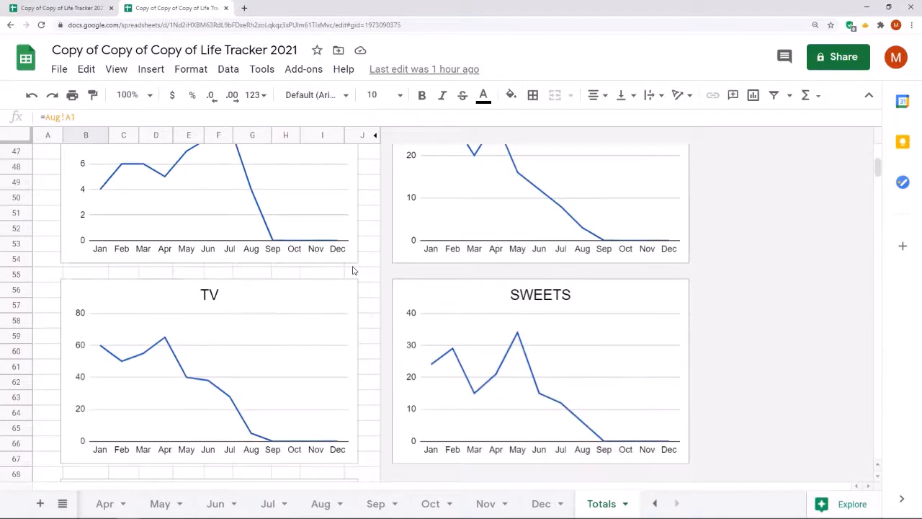
pyautogui.scroll(10, 353, 270)
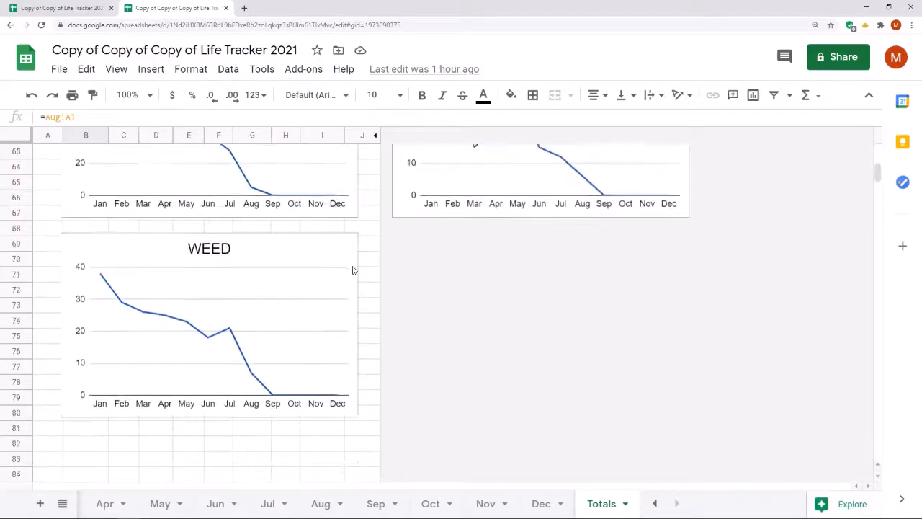
pyautogui.scroll(3, 353, 270)
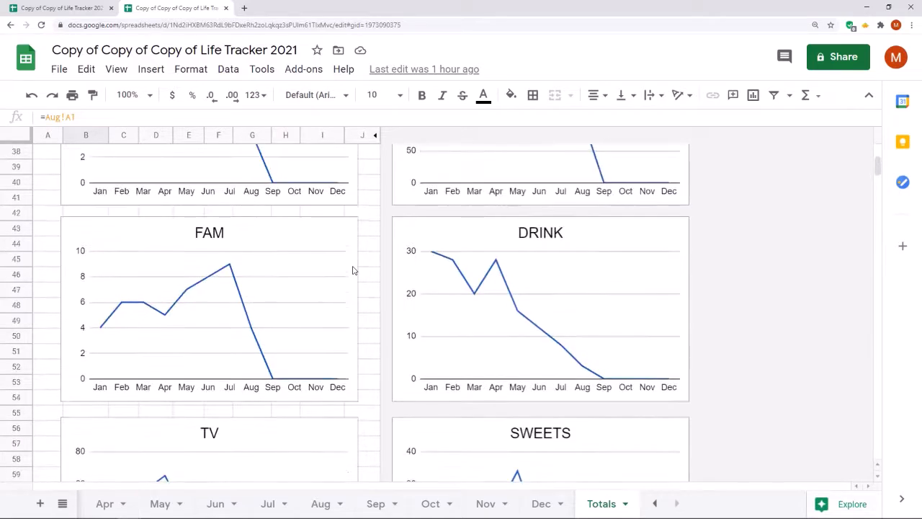
pyautogui.scroll(12, 353, 270)
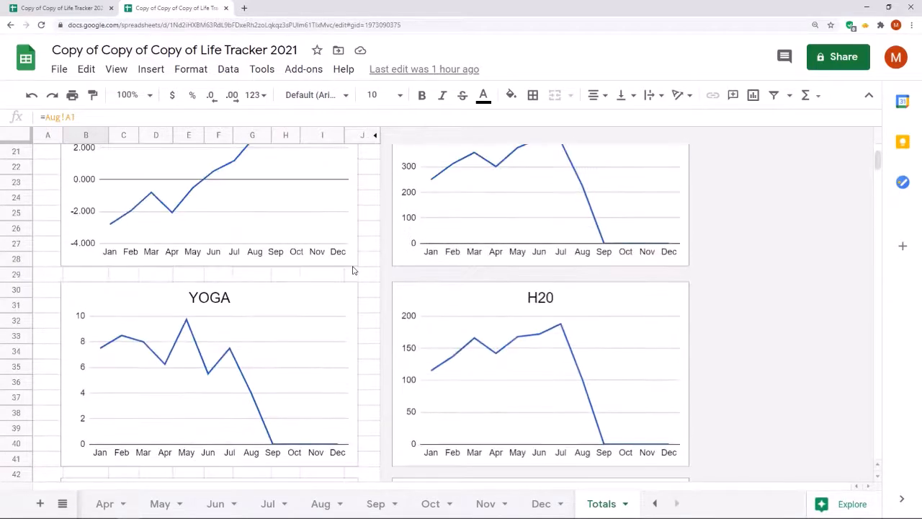
pyautogui.scroll(6, 353, 270)
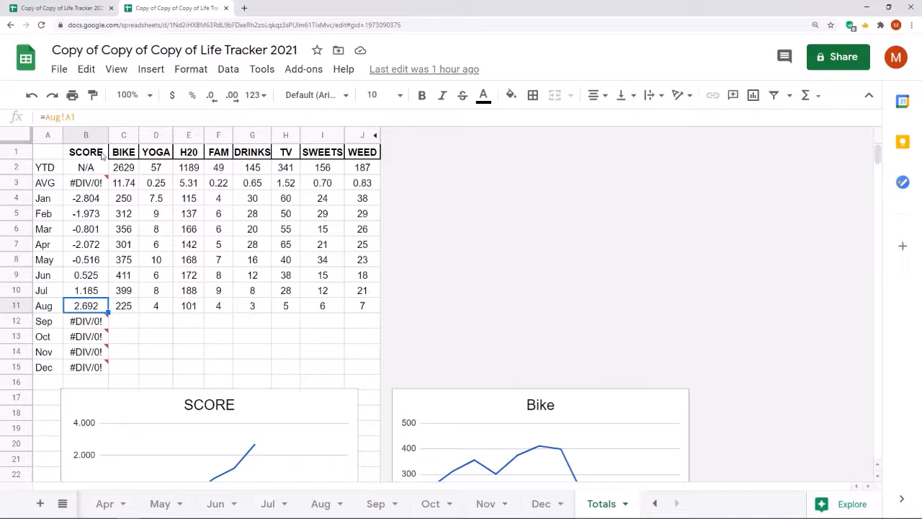
# Step: Inspect the YTD and AVG rows across the habit columns from BIKE to WEED, including how their formulas are built
pyautogui.moveTo(115, 172); pyautogui.dragTo(360, 170)
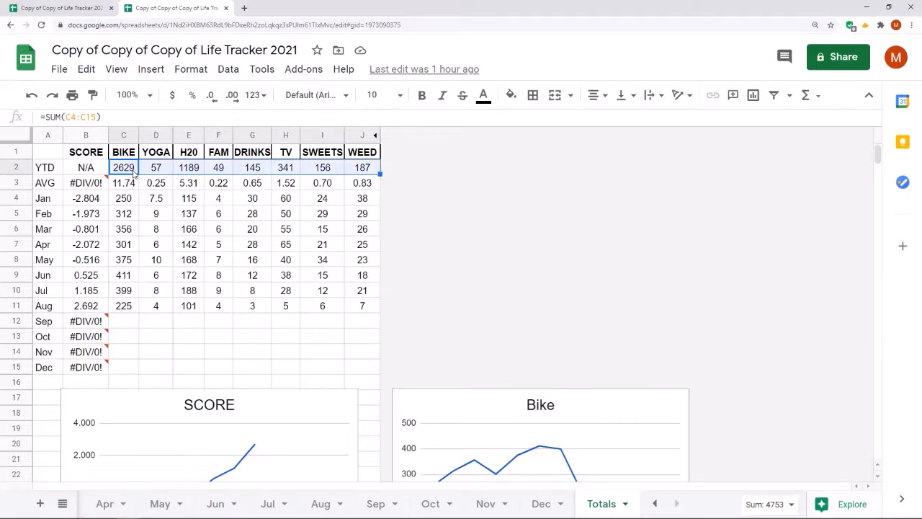
pyautogui.moveTo(126, 185); pyautogui.dragTo(364, 184)
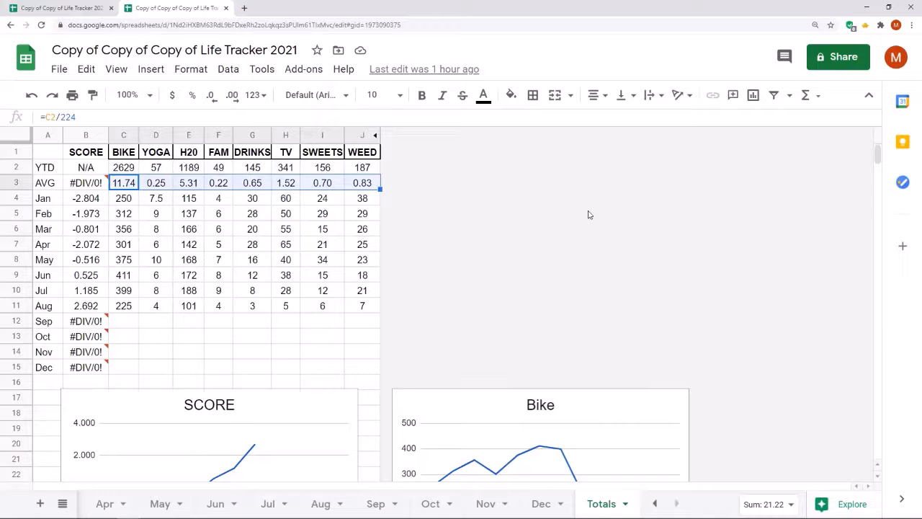
pyautogui.click(415, 330)
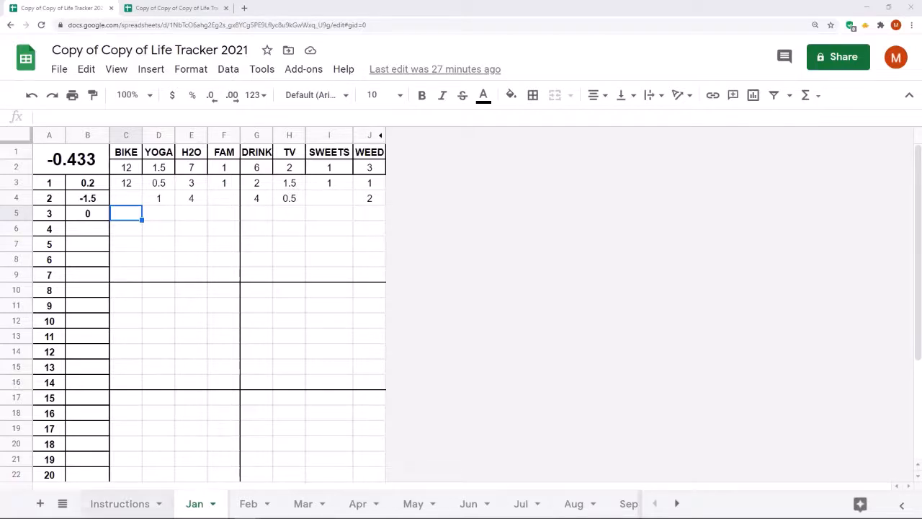
# Step: Open the Instructions sheet in the tracker copy being customised
pyautogui.click(120, 504)
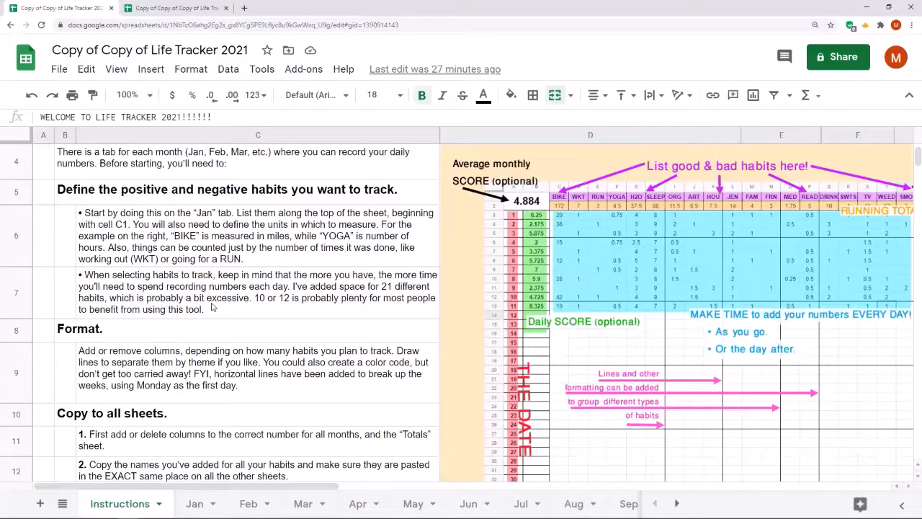